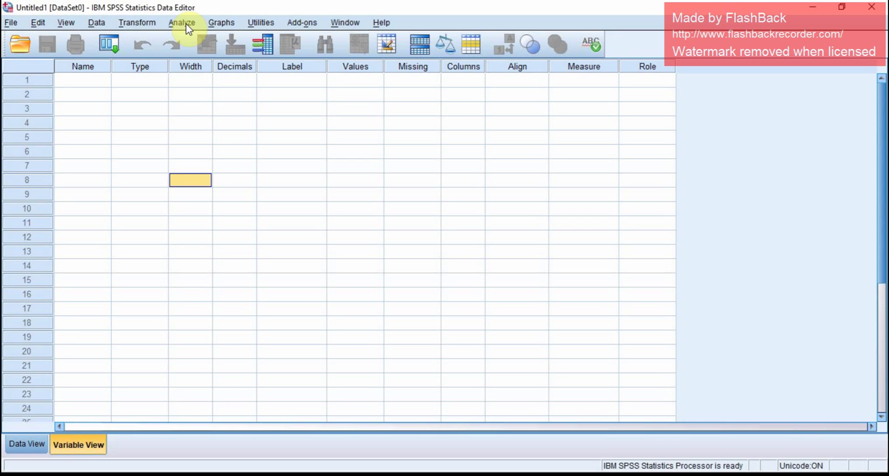
Open leslie_salt.csv from Desktop > leslie as a text-type data file
click(13, 25)
mouse_move(21, 56)
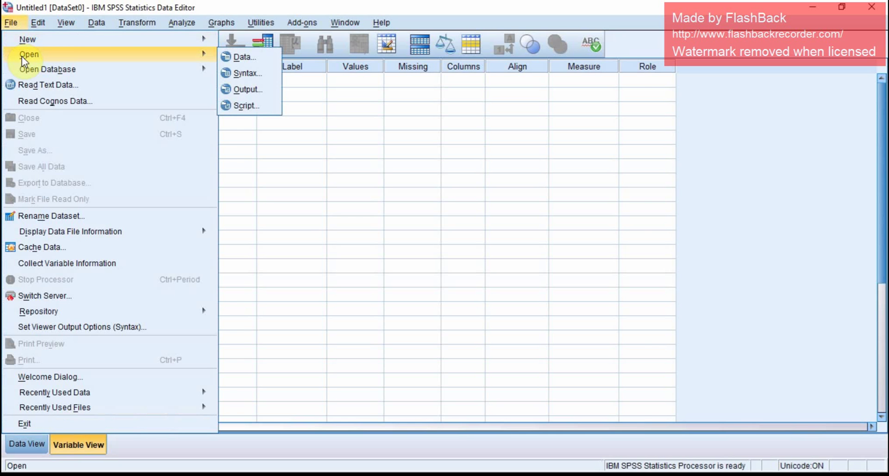
click(261, 57)
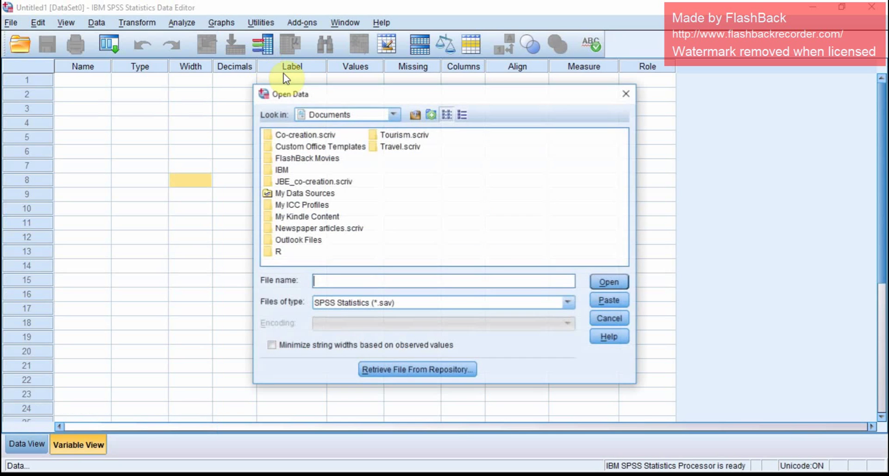
click(414, 114)
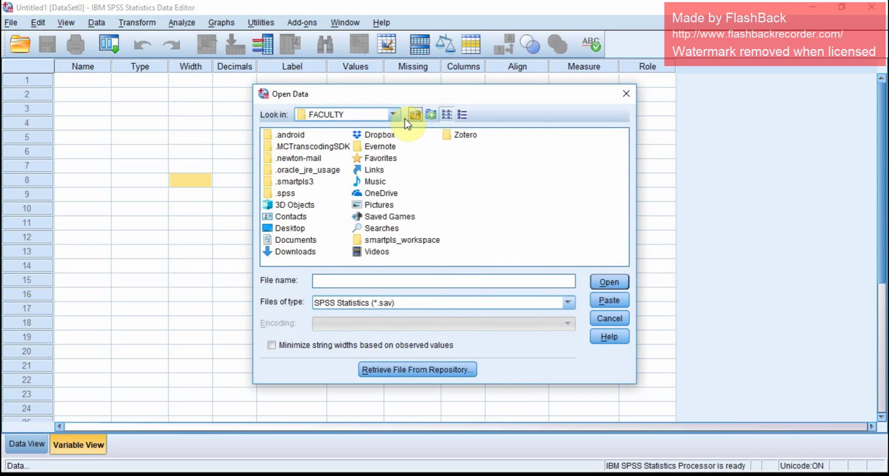
double_click(291, 229)
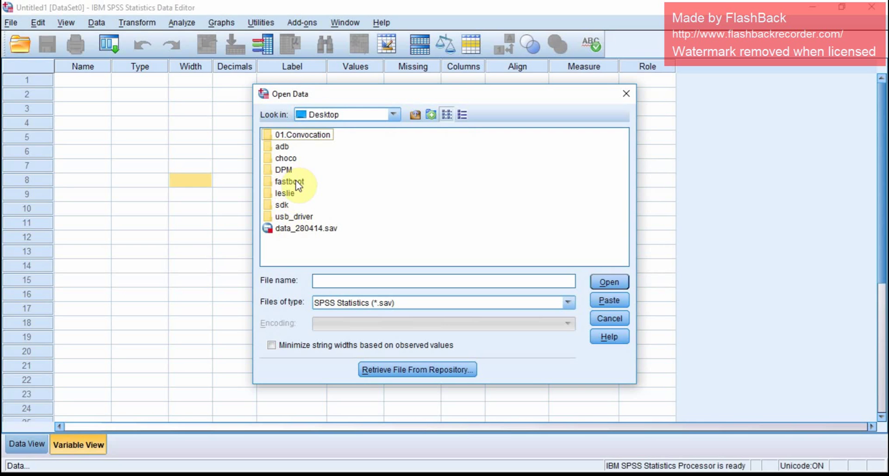
double_click(288, 194)
click(385, 302)
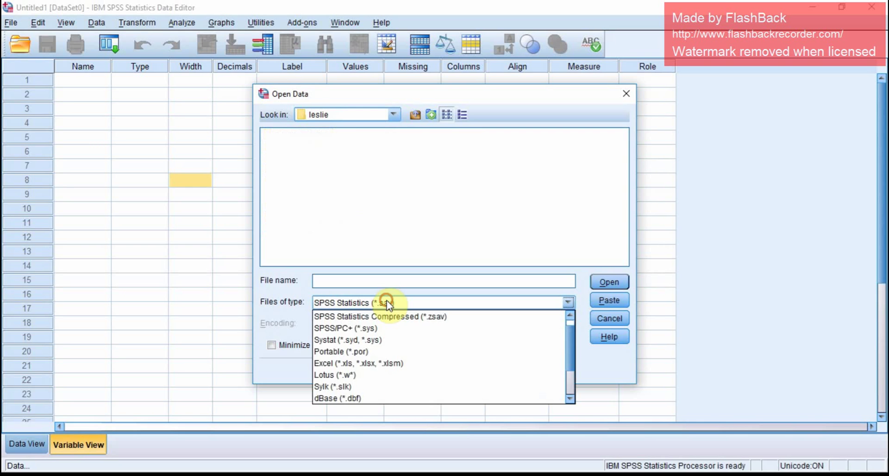
scroll(398, 383, down, 2)
click(391, 386)
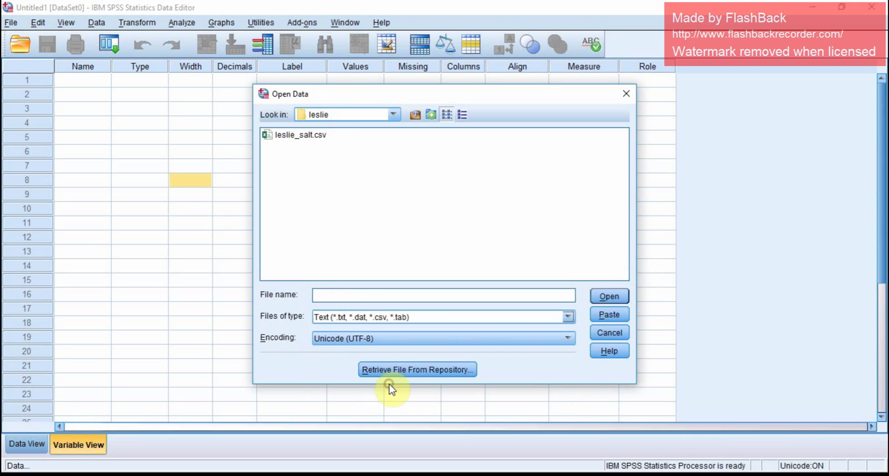
double_click(316, 134)
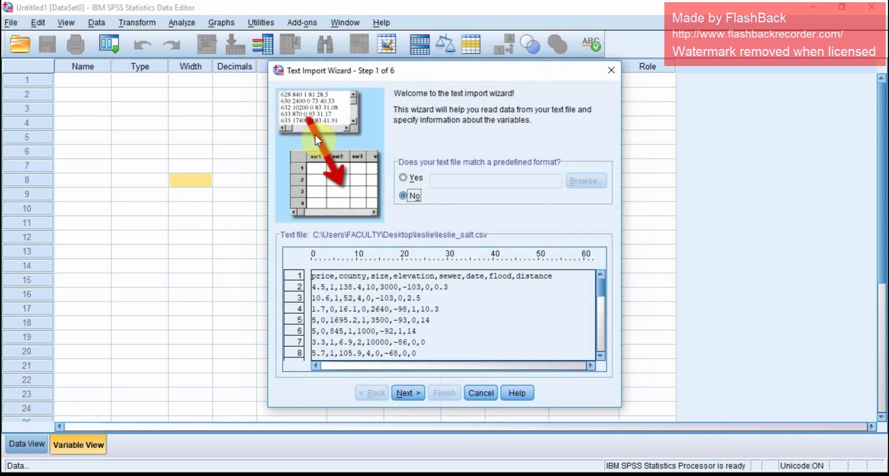
Complete the Text Import Wizard, reading variable names from the first row and keeping other defaults
click(420, 392)
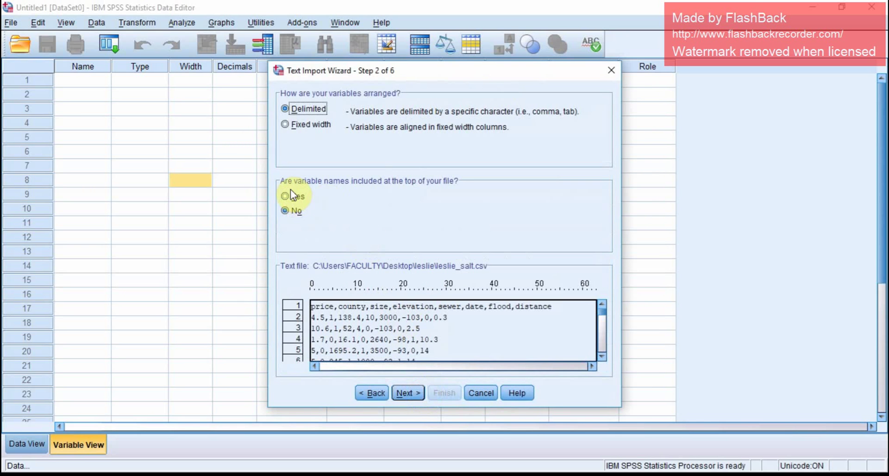
click(292, 198)
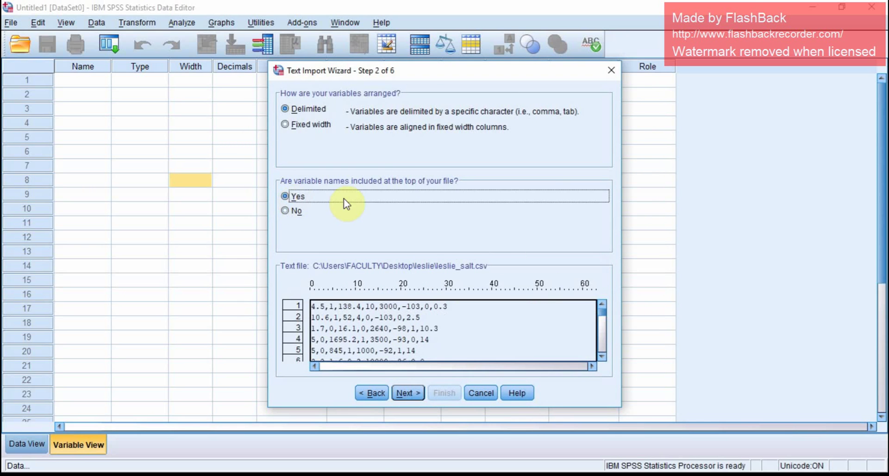
click(421, 394)
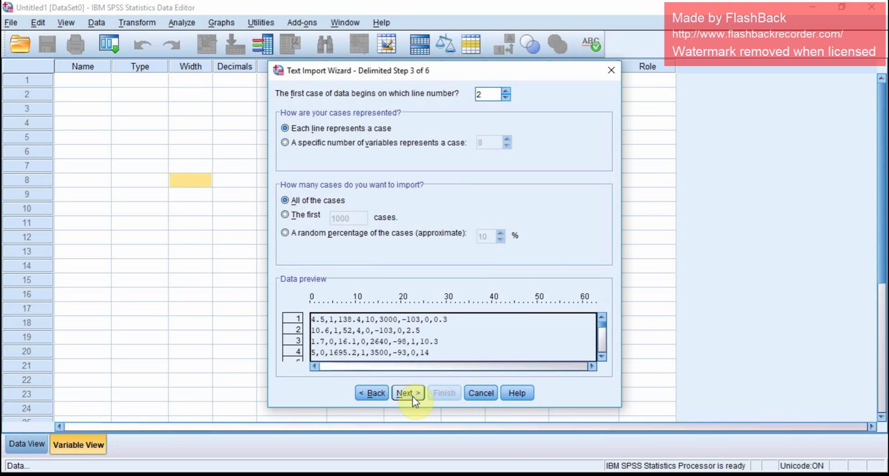
click(413, 396)
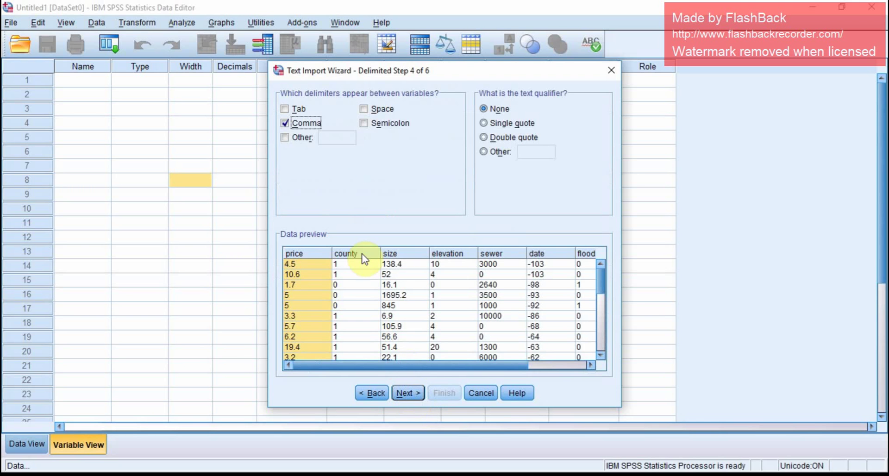
click(420, 393)
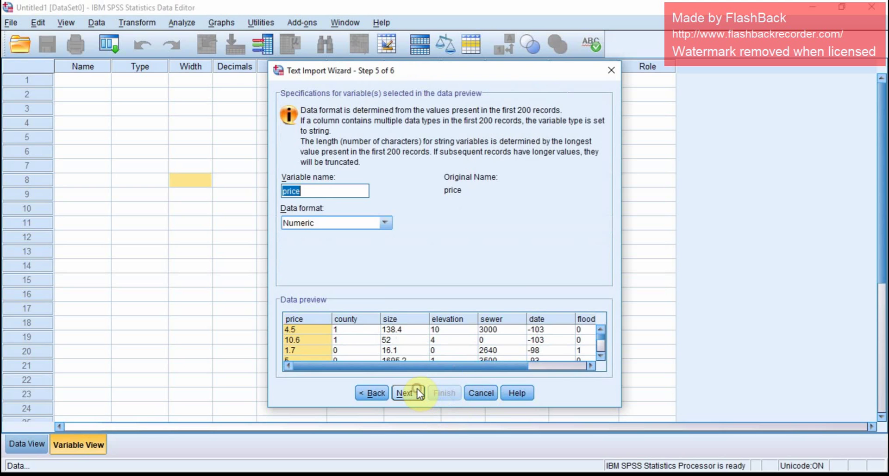
click(414, 393)
click(451, 396)
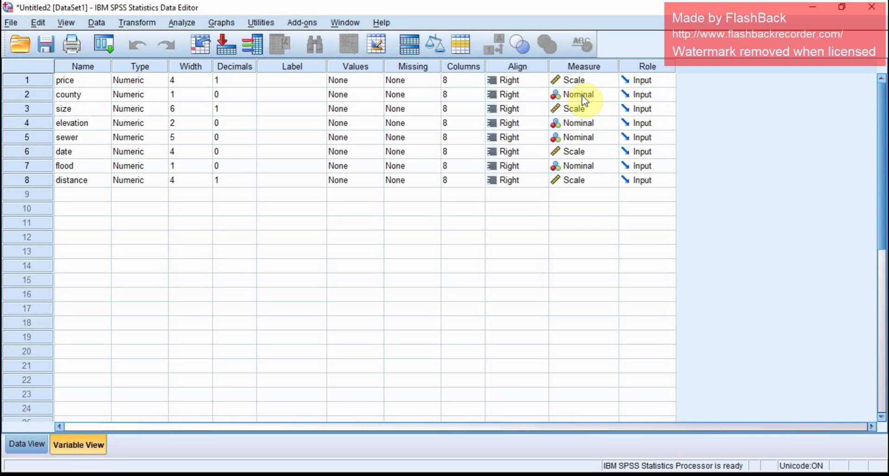
Set elevation's Measure to Scale in Variable View, then switch to Data View
click(580, 122)
click(582, 123)
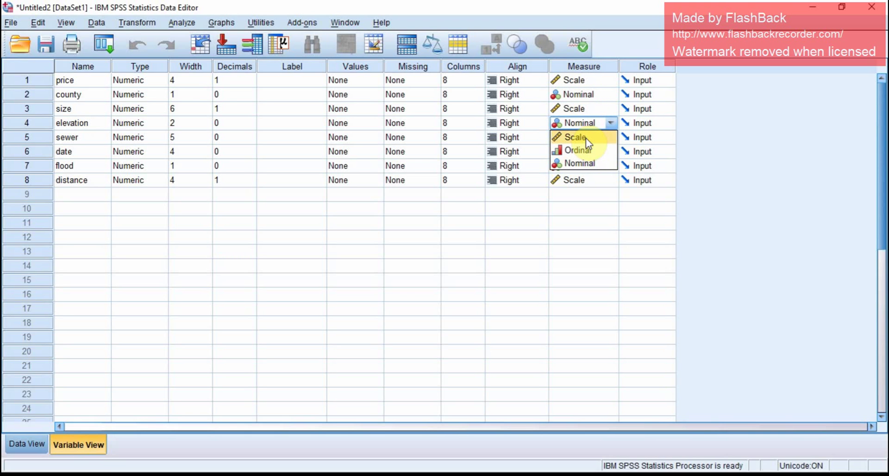
click(585, 138)
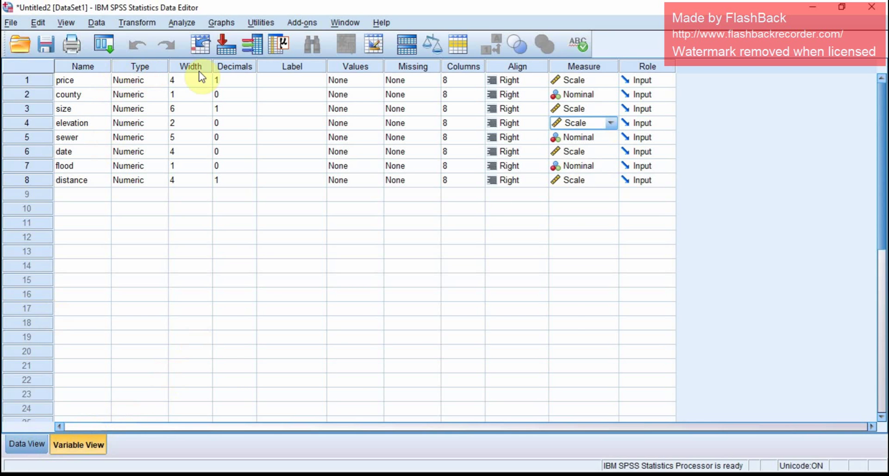
click(27, 446)
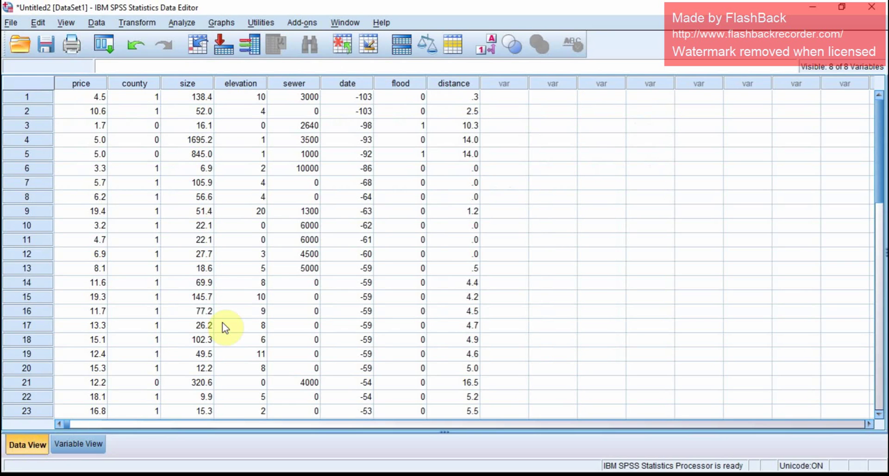
Run a linear regression with price as dependent and elevation as independent
click(188, 22)
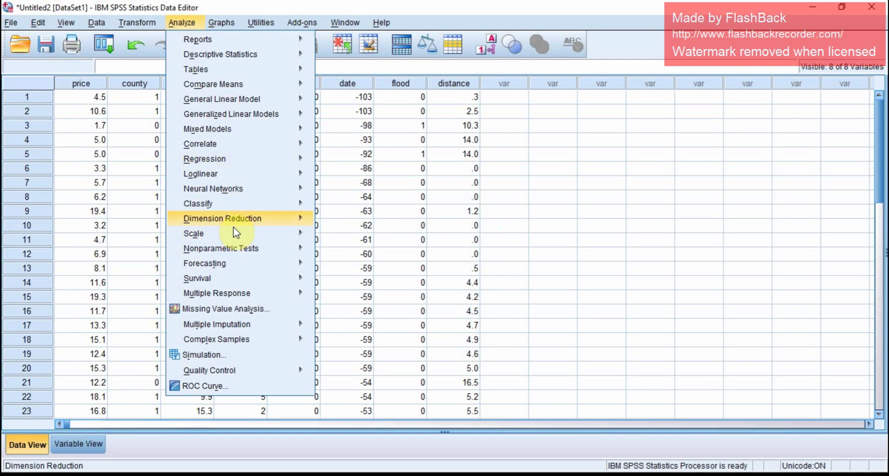
mouse_move(278, 159)
click(365, 179)
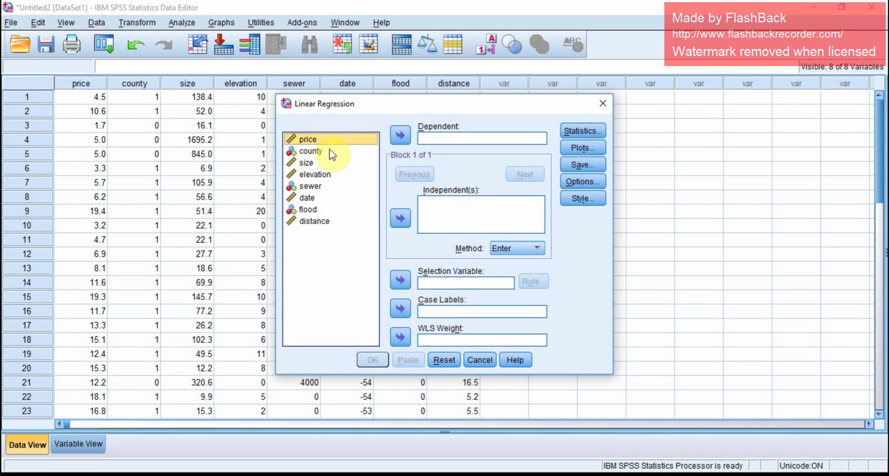
click(401, 135)
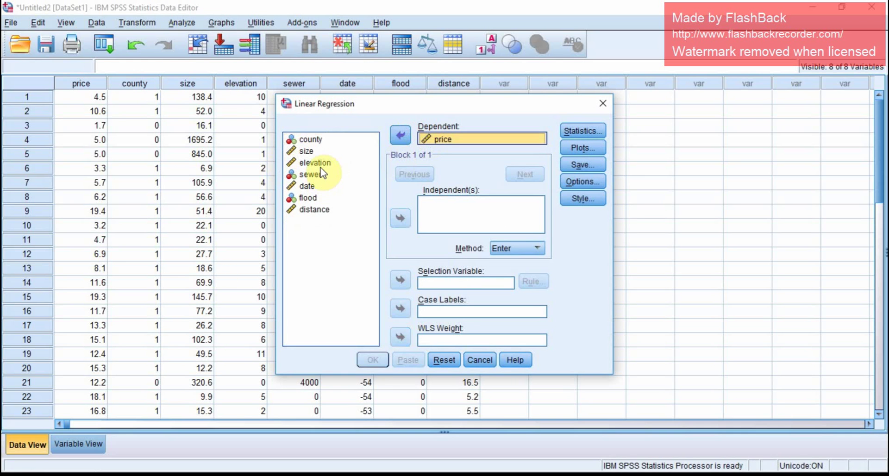
click(320, 163)
click(401, 219)
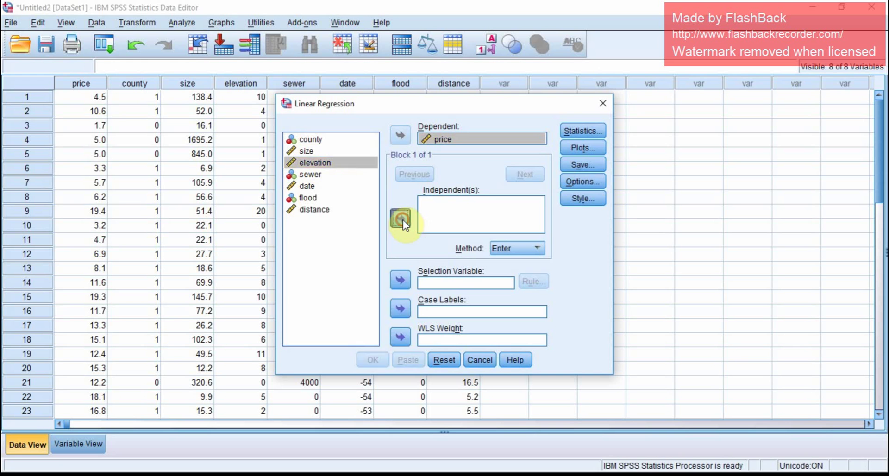
click(375, 359)
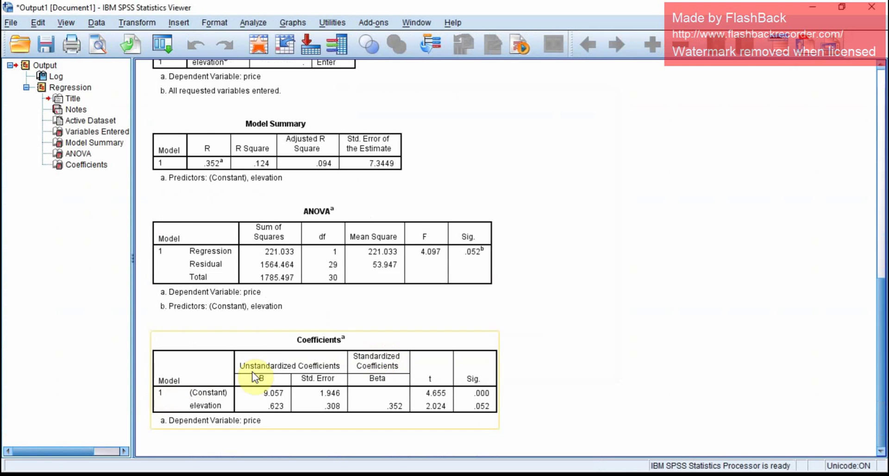
Review the Coefficients table: price = 9.057 + 0.623 × elevation, significance .052
click(244, 397)
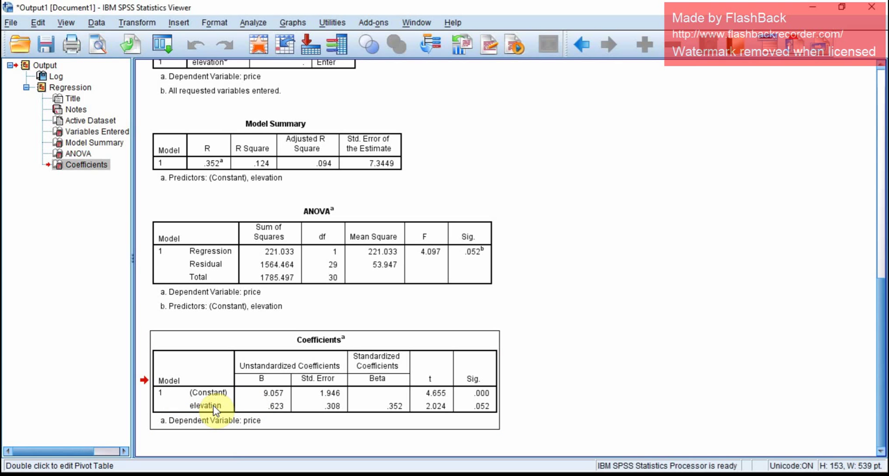
click(276, 407)
click(284, 409)
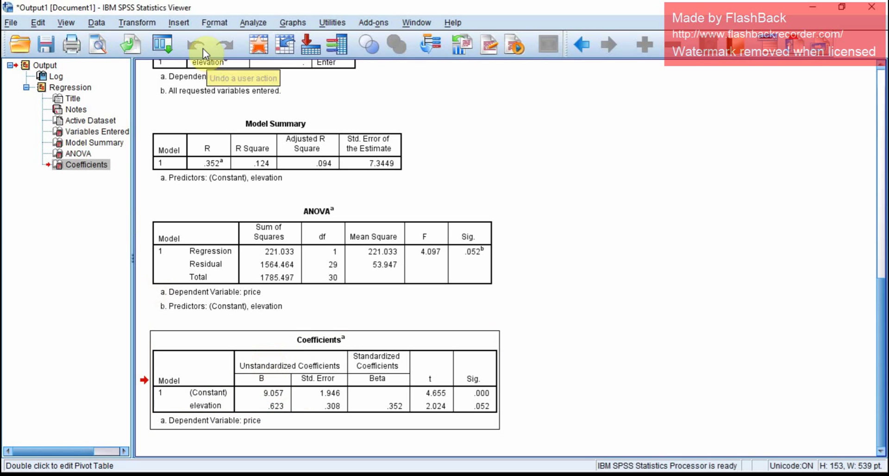
click(251, 24)
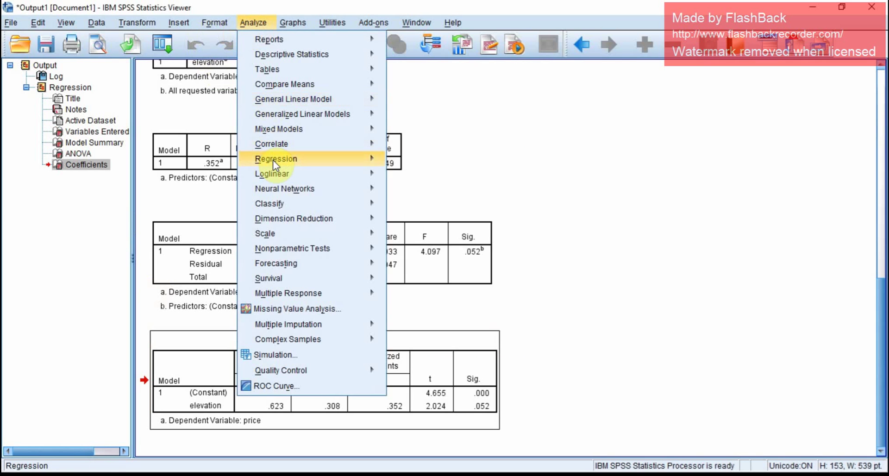
Rerun the linear regression of price with county added alongside elevation as independents
mouse_move(301, 162)
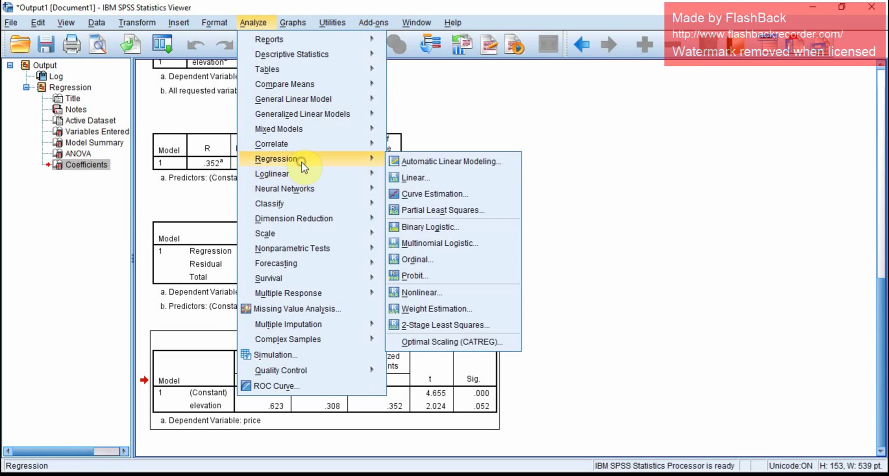
click(437, 179)
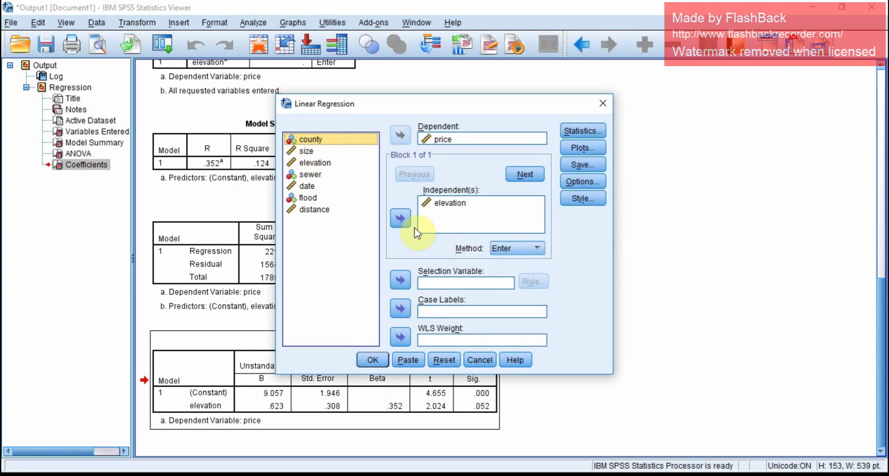
click(401, 221)
click(470, 219)
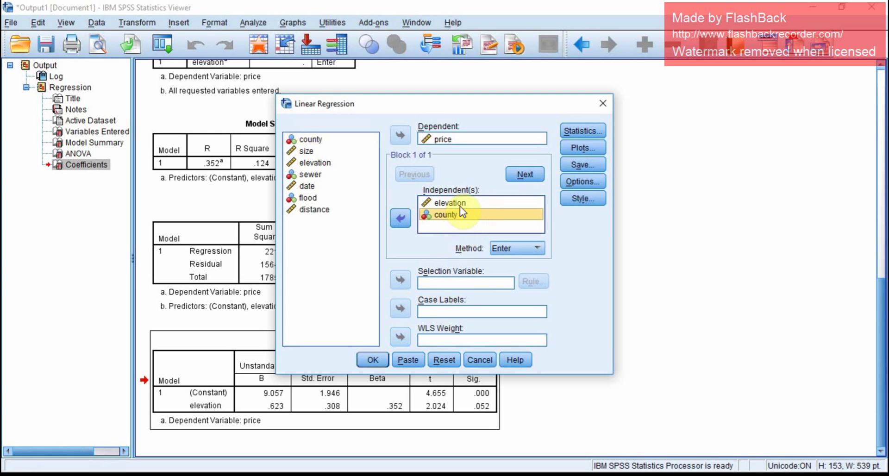
click(372, 359)
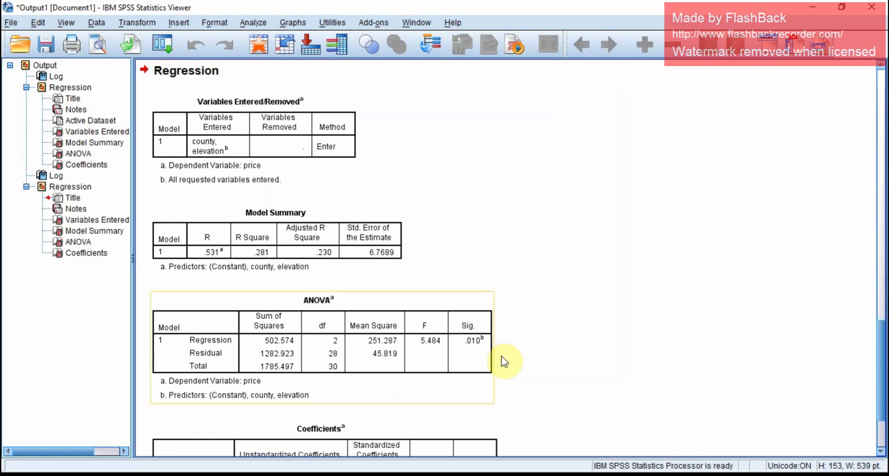
Review the new Coefficients table: price = 11.602 + 1.003 × elevation − 7.032 × county
click(306, 379)
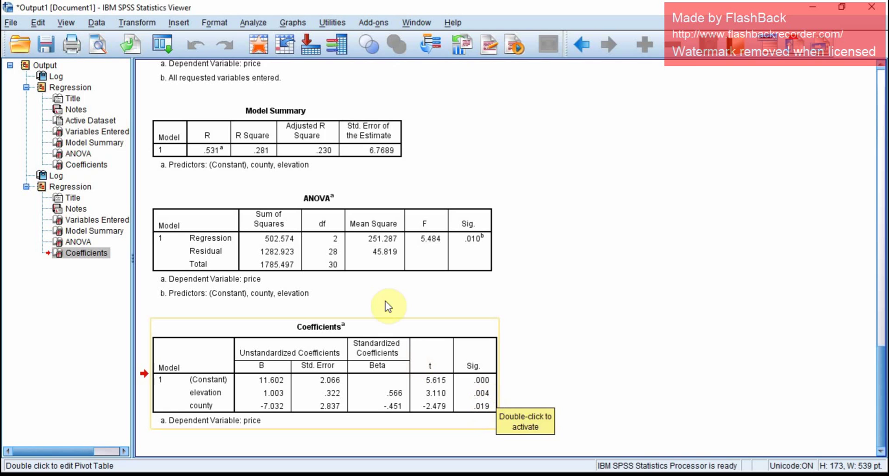
click(260, 23)
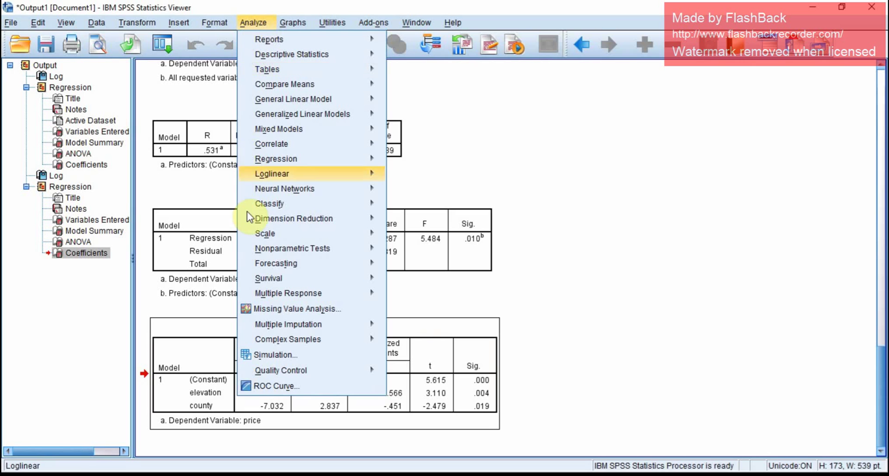
In Linear Regression, remove county from the independents, leaving elevation alone
mouse_move(294, 218)
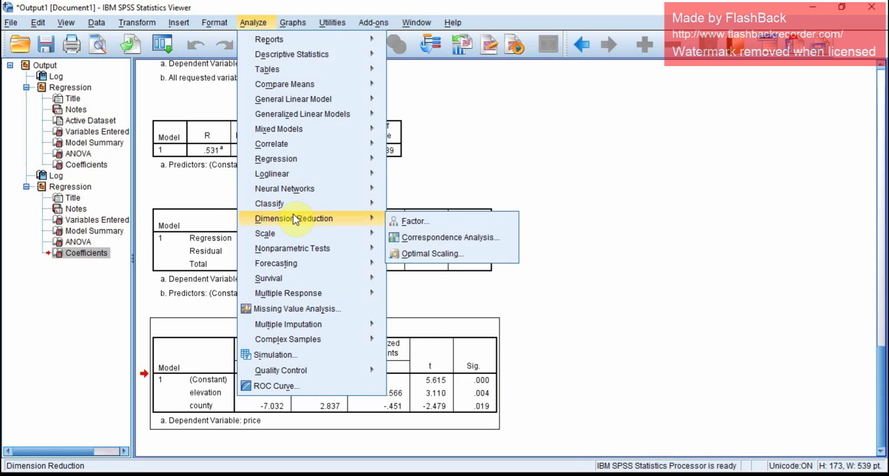
mouse_move(292, 161)
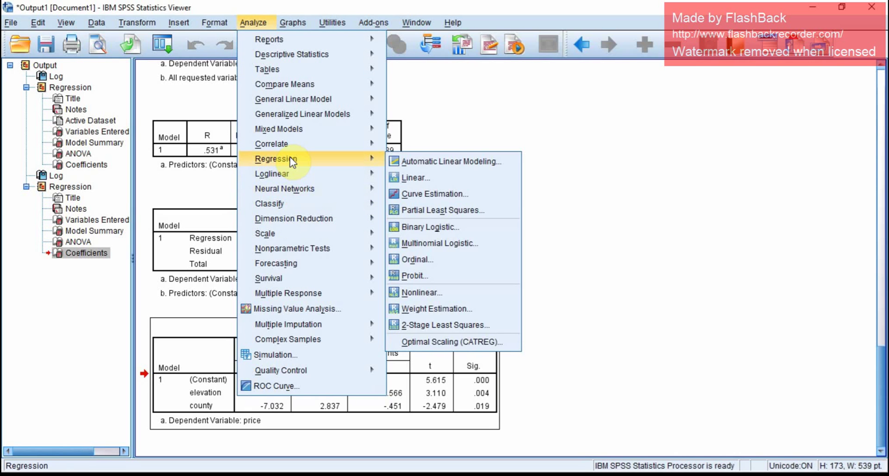
click(426, 174)
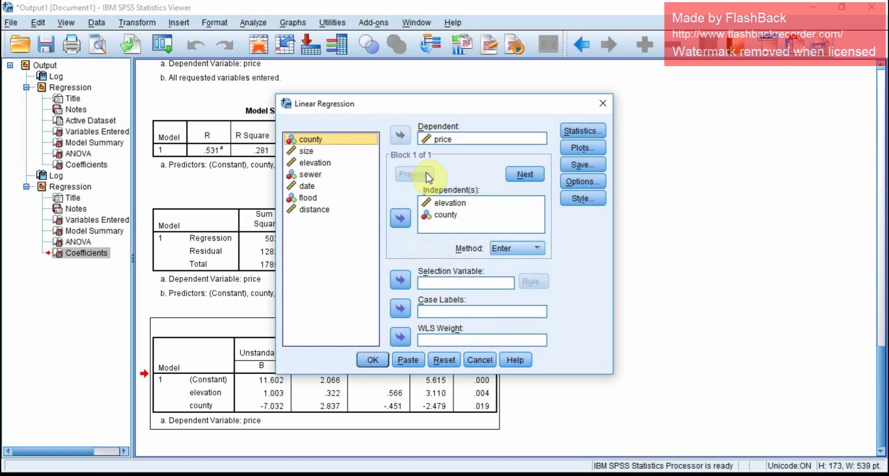
click(443, 216)
click(400, 218)
Make county the selection variable with the rule equal to 0
click(401, 281)
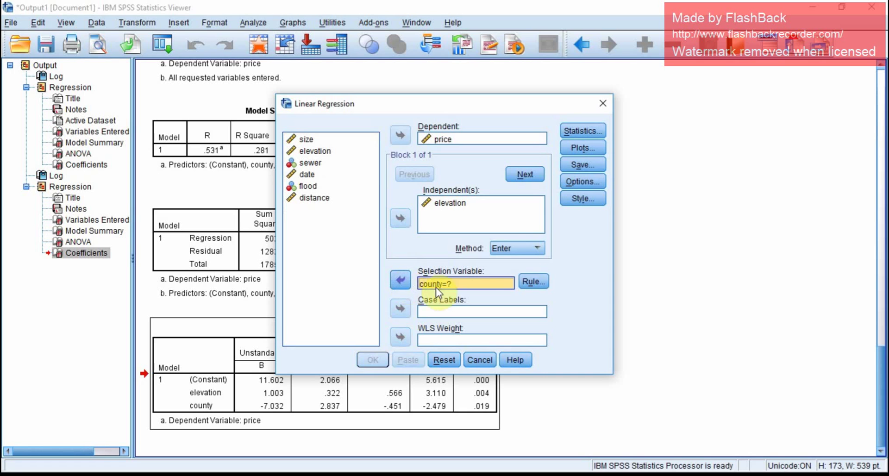
click(532, 282)
click(495, 255)
text(0)
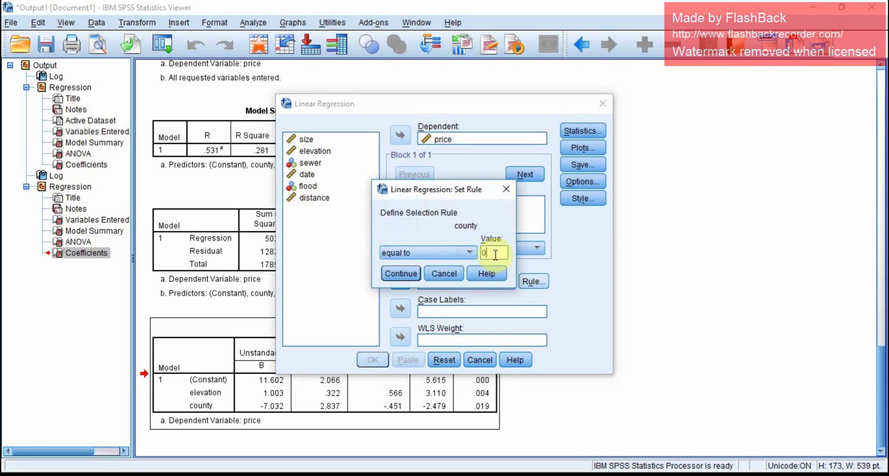
click(400, 273)
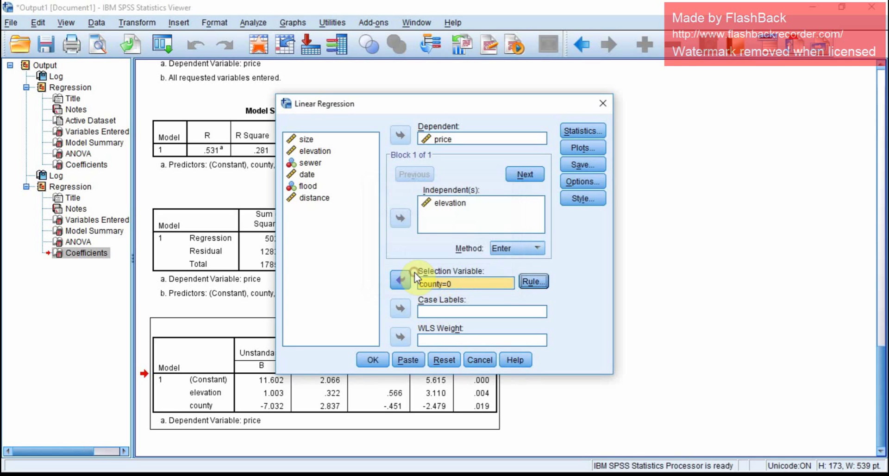
Run the county = 0 regression and select its Coefficients table (4.954 + 4.194 × elevation)
click(372, 360)
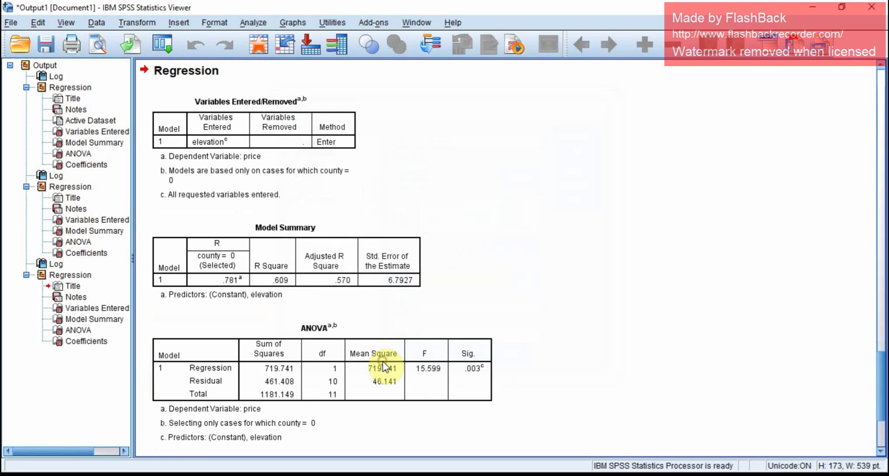
scroll(361, 366, down, 3)
click(305, 365)
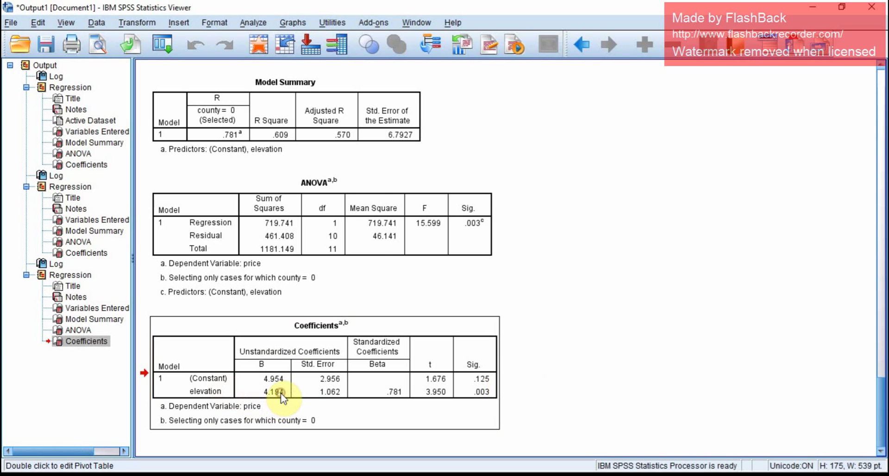
Change the county selection rule to equal 1 and rerun the price-on-elevation regression
click(253, 23)
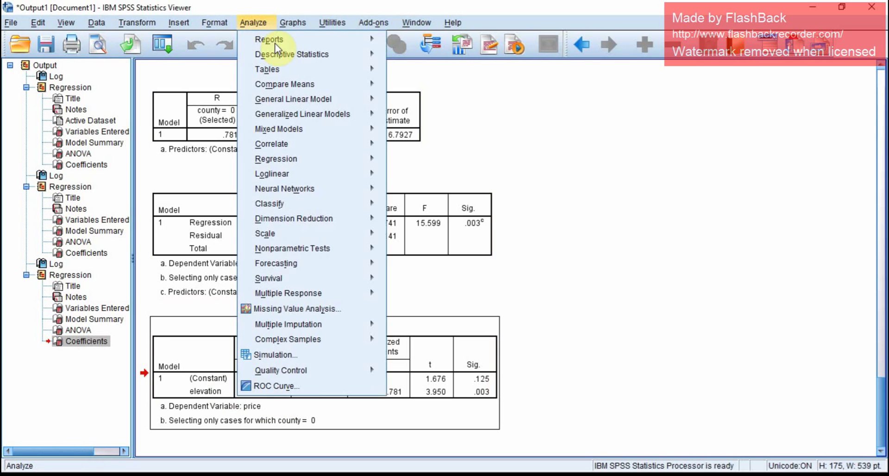
mouse_move(306, 165)
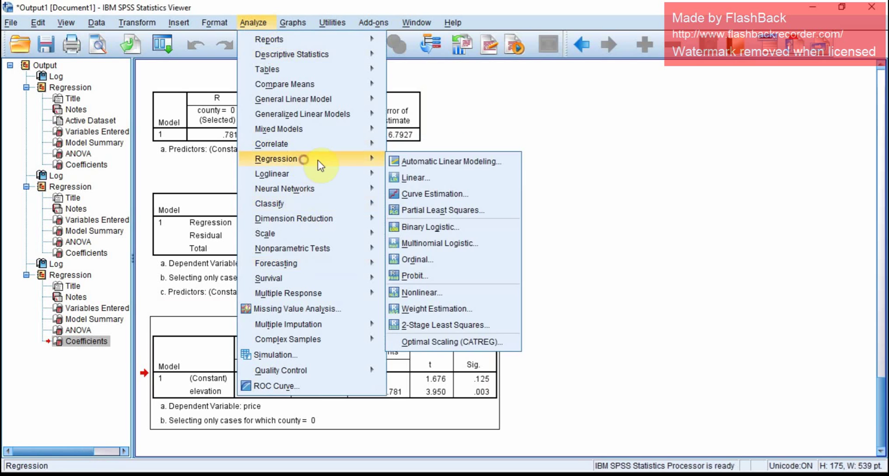
click(404, 179)
click(455, 284)
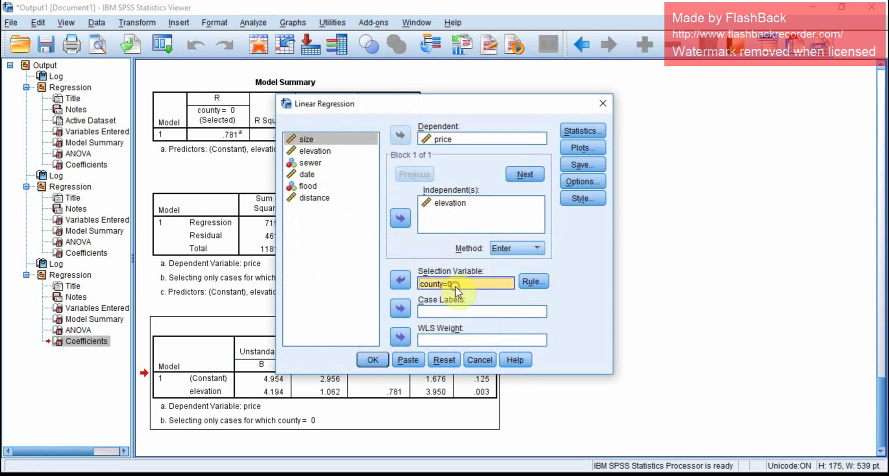
click(533, 282)
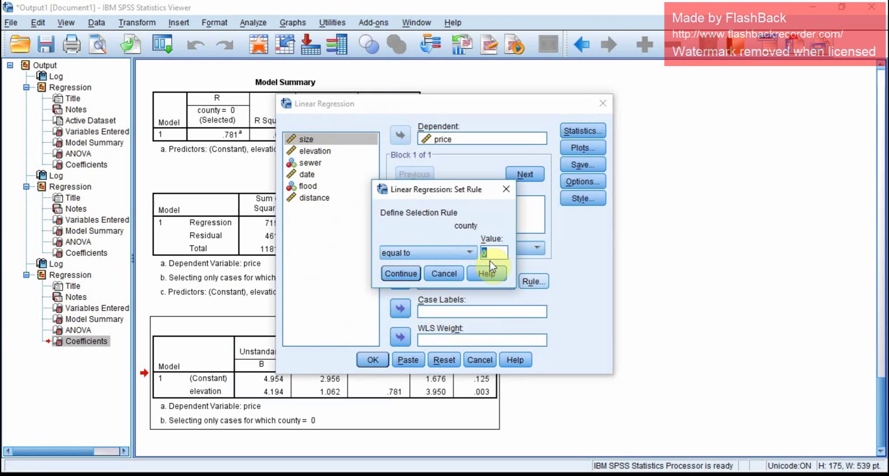
click(403, 274)
click(378, 365)
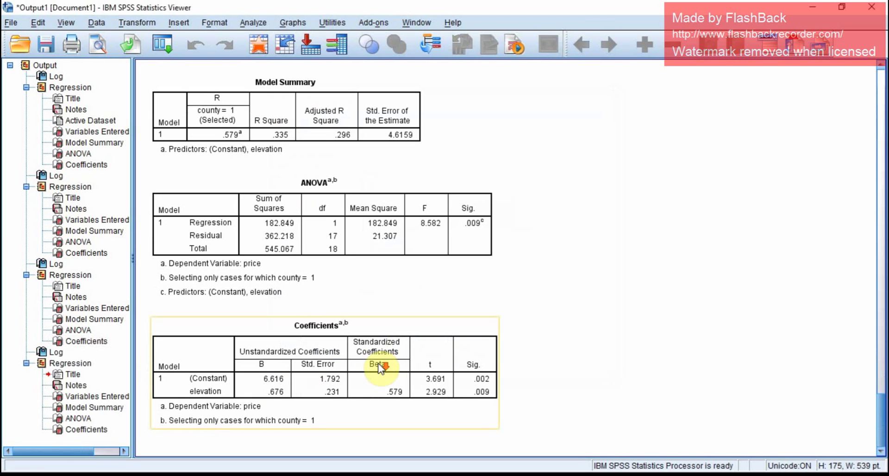
Activate the county = 1 Coefficients pivot table for editing and dismiss the formatting toolbar
click(273, 392)
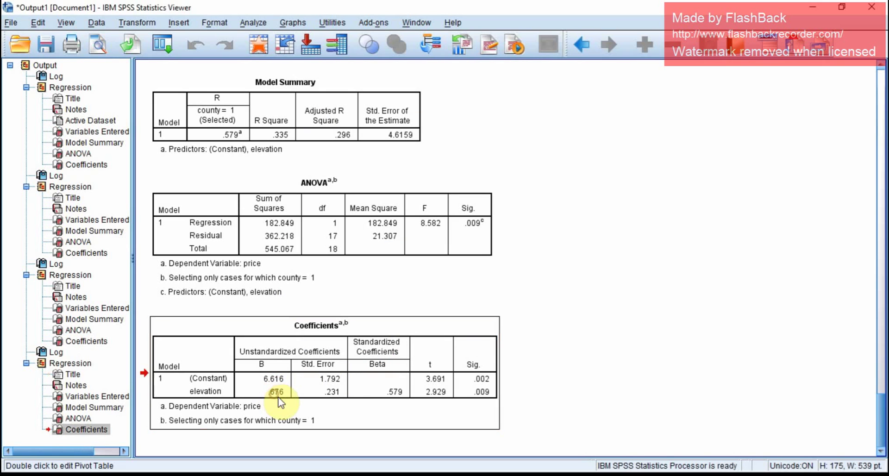
click(292, 396)
double_click(295, 401)
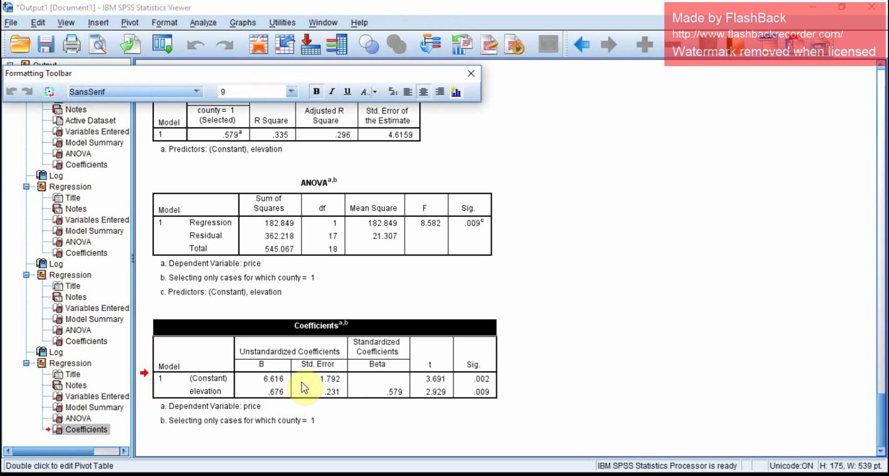
click(467, 70)
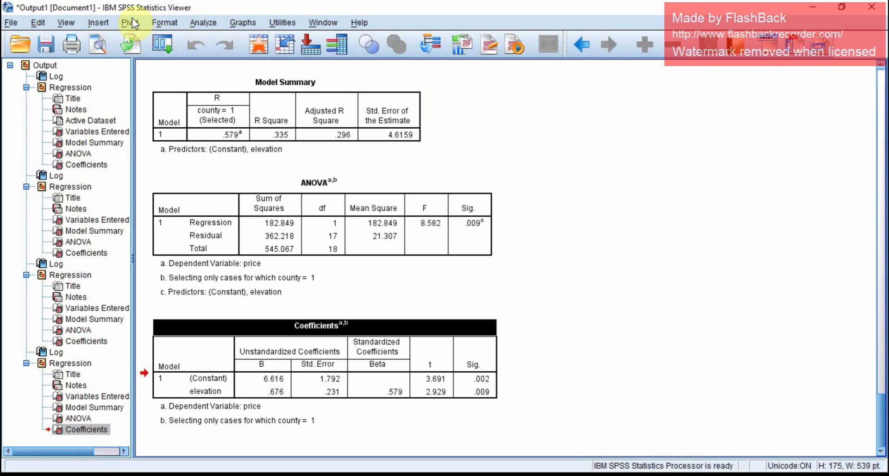
Look through the Edit, View, Pivot and Format menus, then return to the Data Editor
click(48, 25)
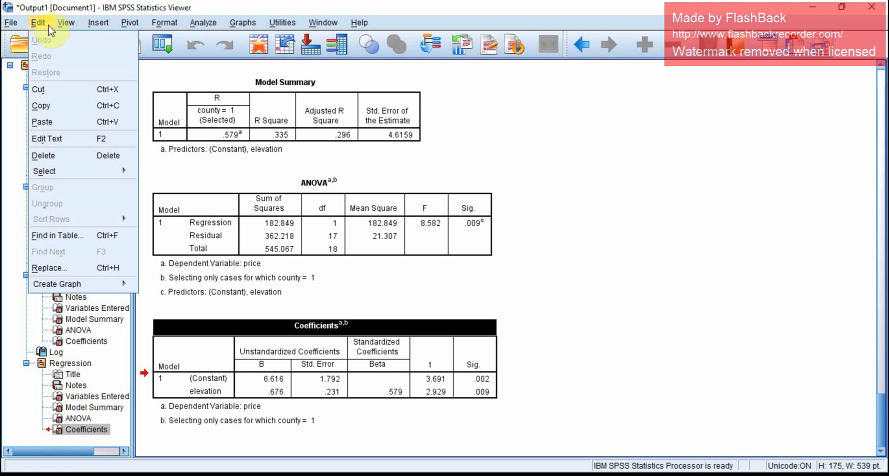
mouse_move(64, 29)
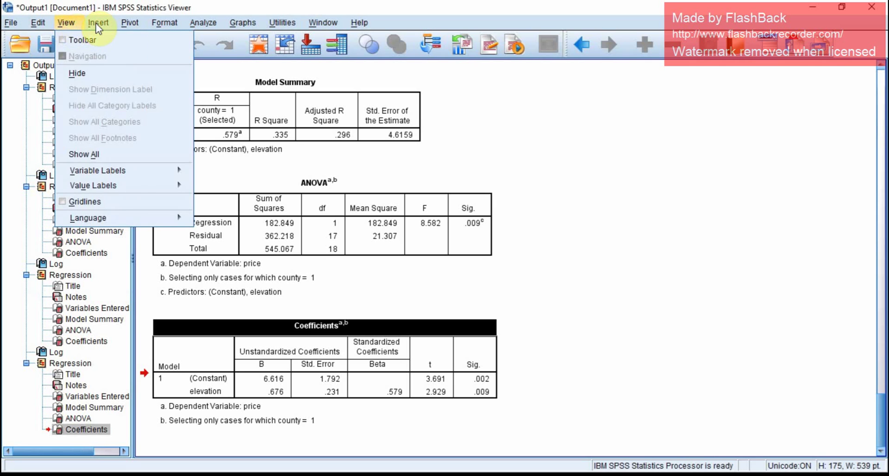
mouse_move(124, 27)
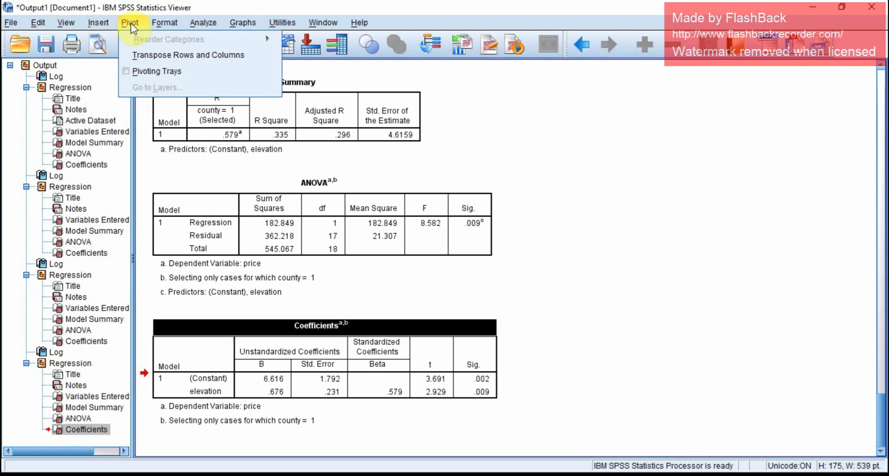
mouse_move(163, 28)
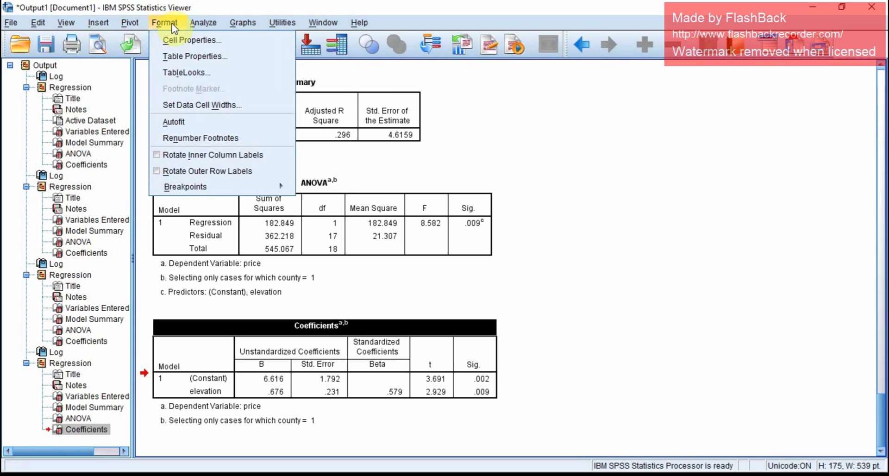
mouse_move(243, 31)
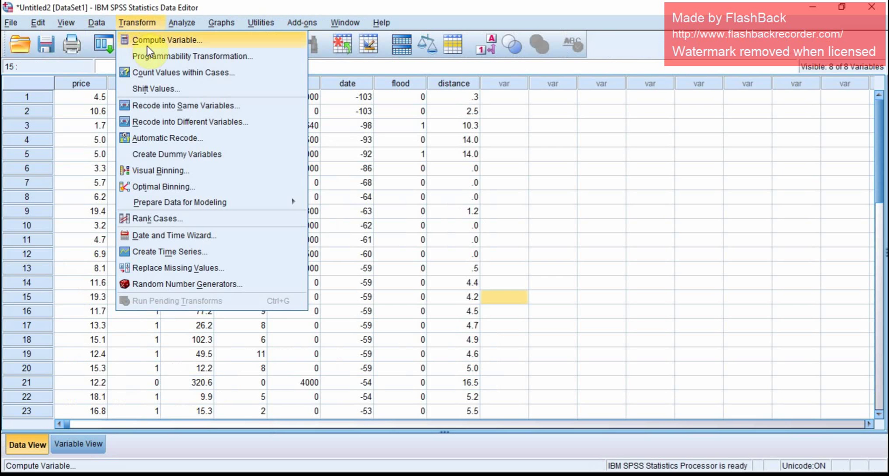
Use Compute Variable to create target elevcounty with expression elevation * county
click(148, 41)
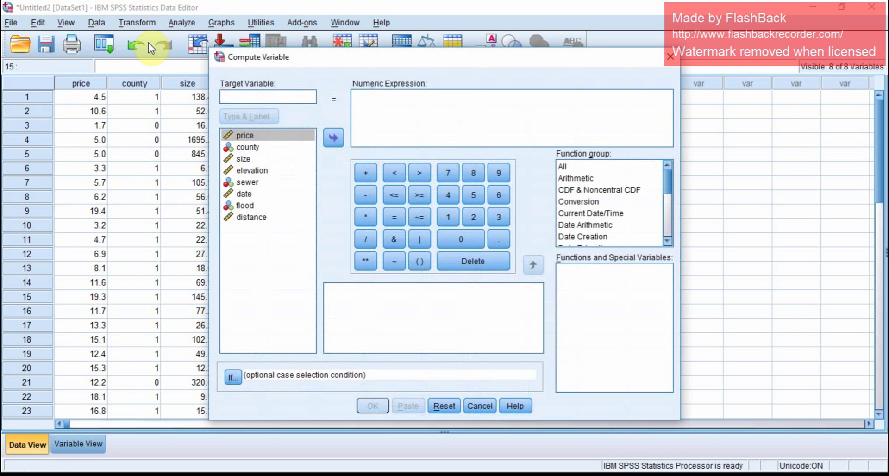
click(237, 87)
text(elev)
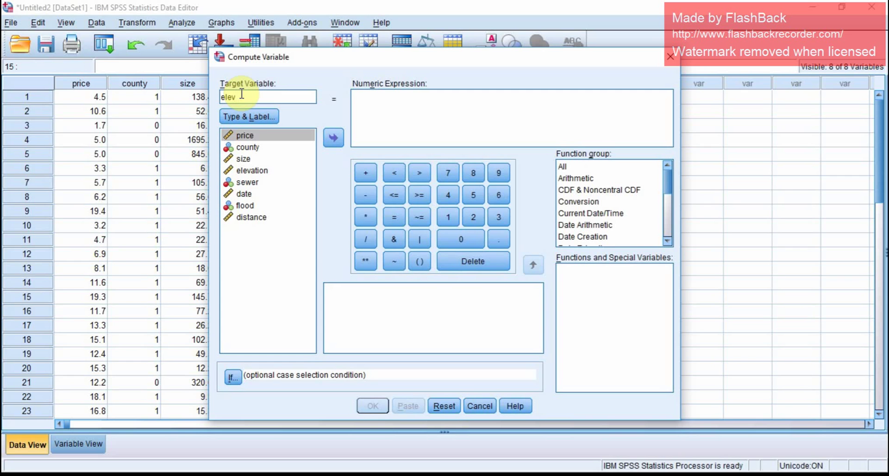
text(ceunty)
click(392, 113)
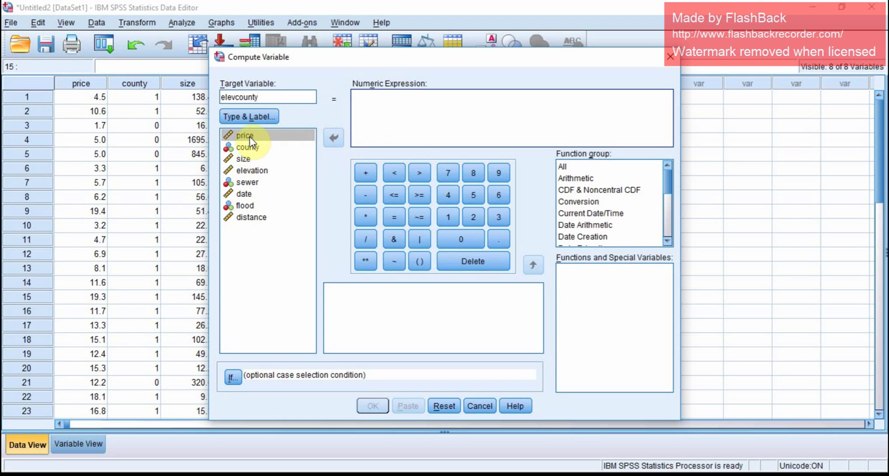
click(252, 171)
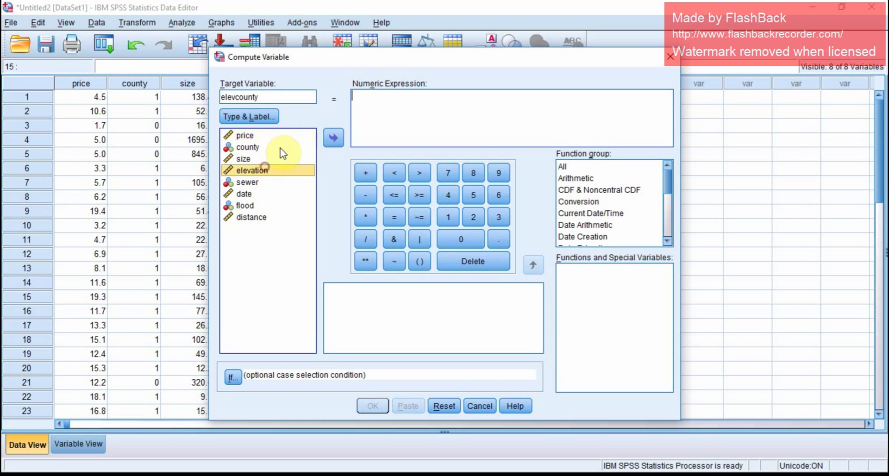
click(332, 137)
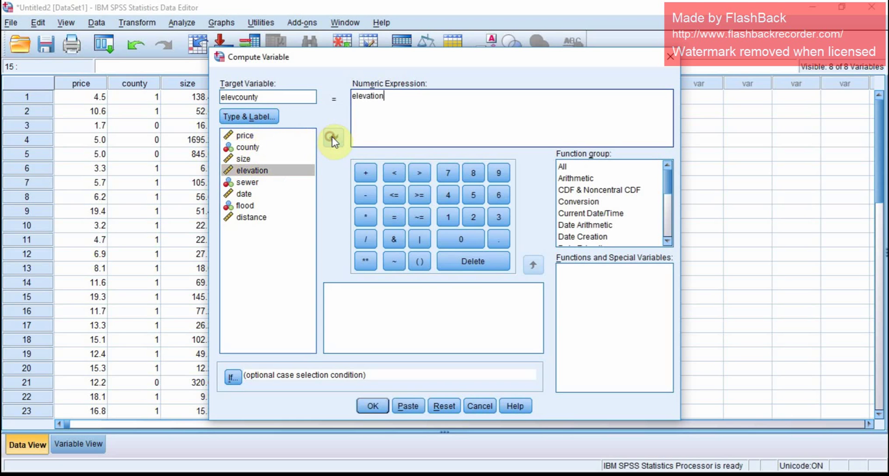
click(366, 216)
click(255, 148)
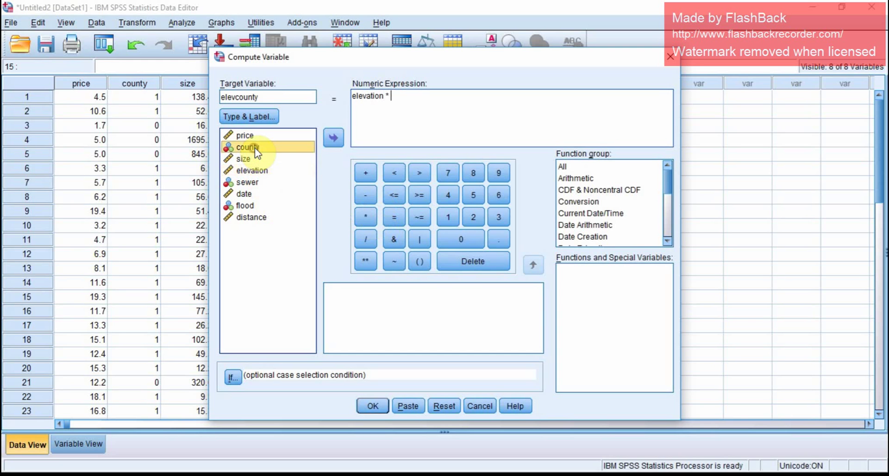
click(332, 137)
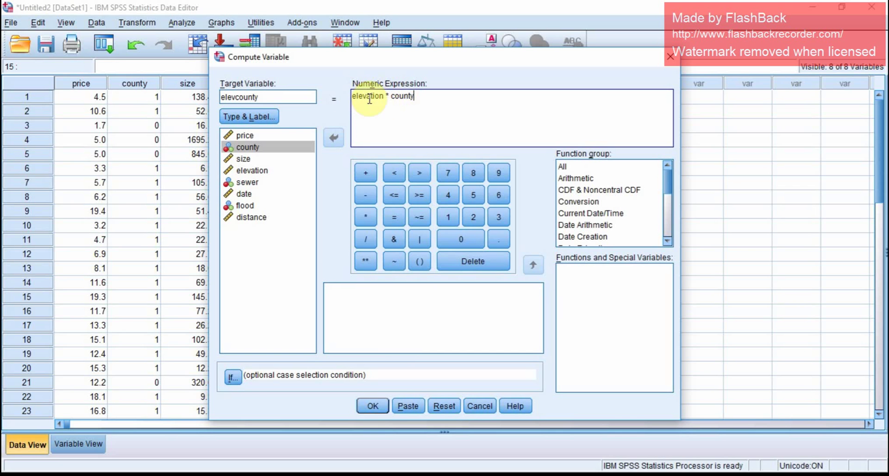
click(382, 407)
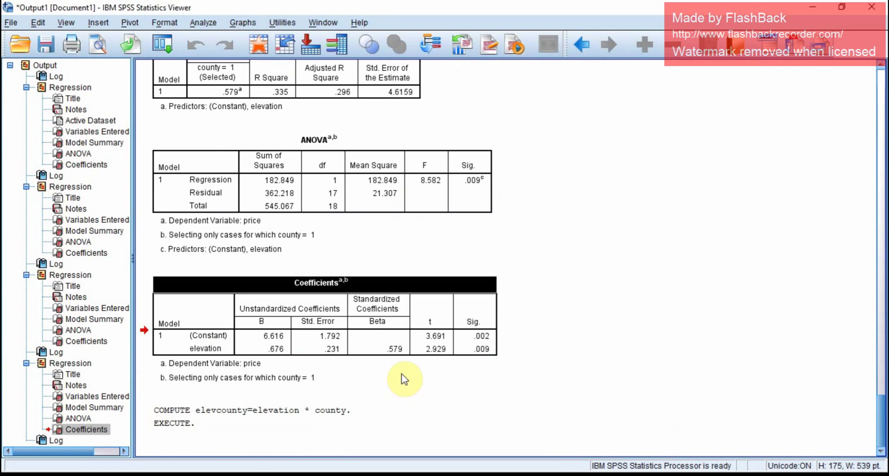
In the Data Editor, select the elevcounty column and open Analyze > Regression > Linear
click(707, 433)
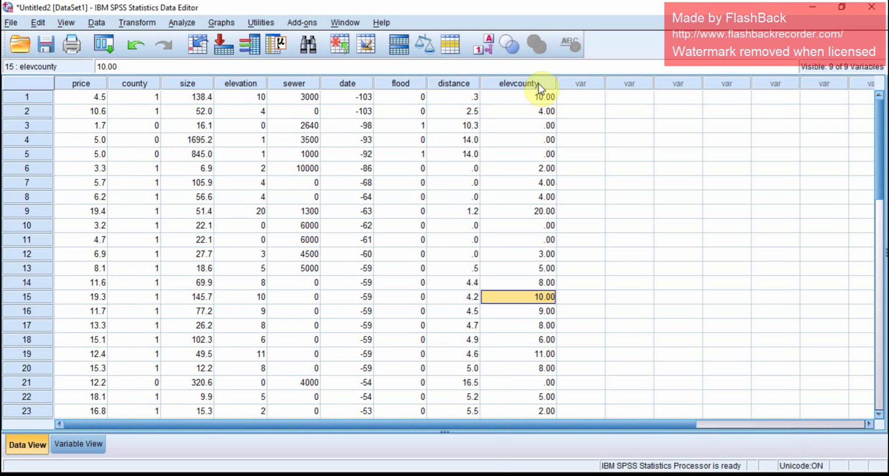
click(509, 85)
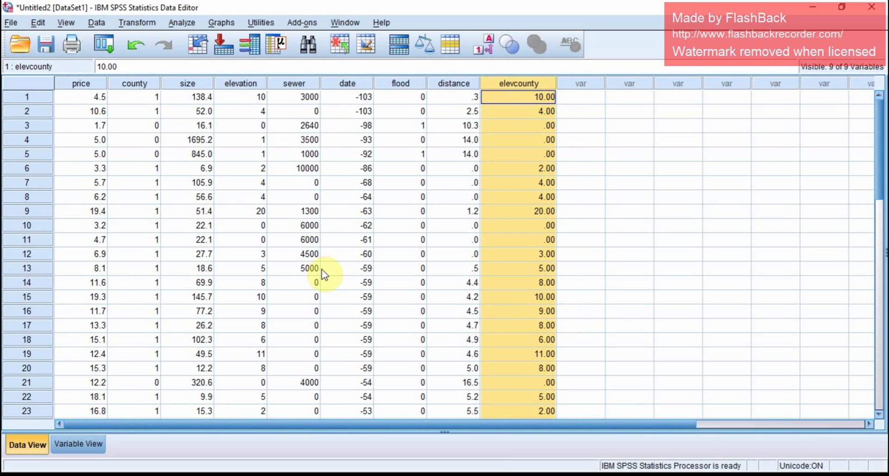
click(184, 24)
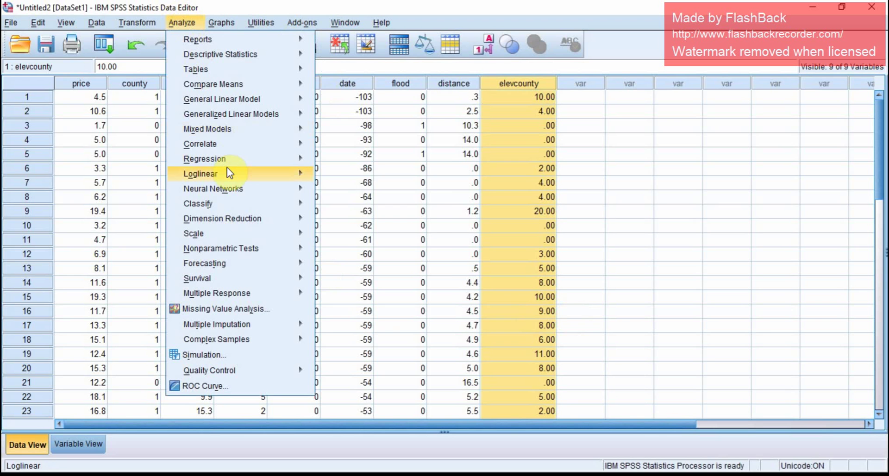
mouse_move(238, 159)
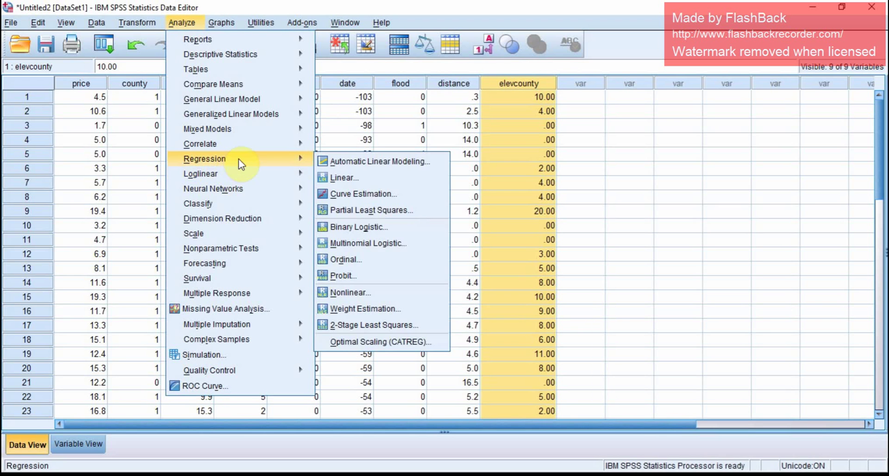
click(376, 174)
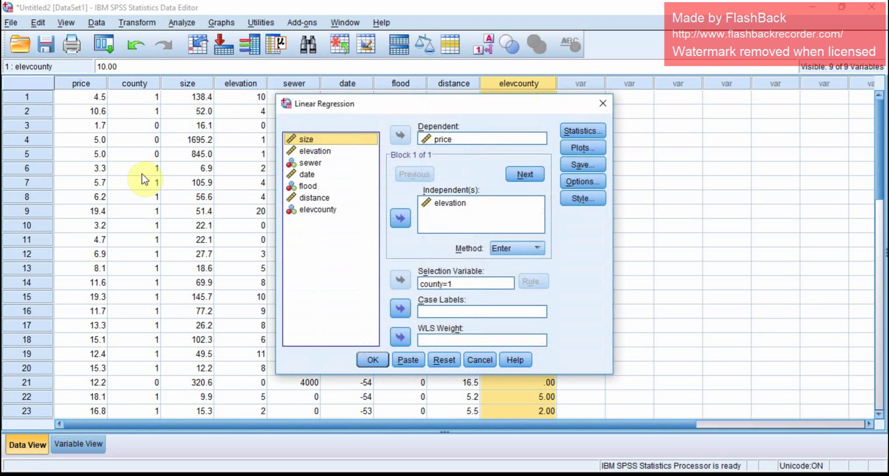
Remove elevation from the independents and clear the county=1 selection variable
click(442, 204)
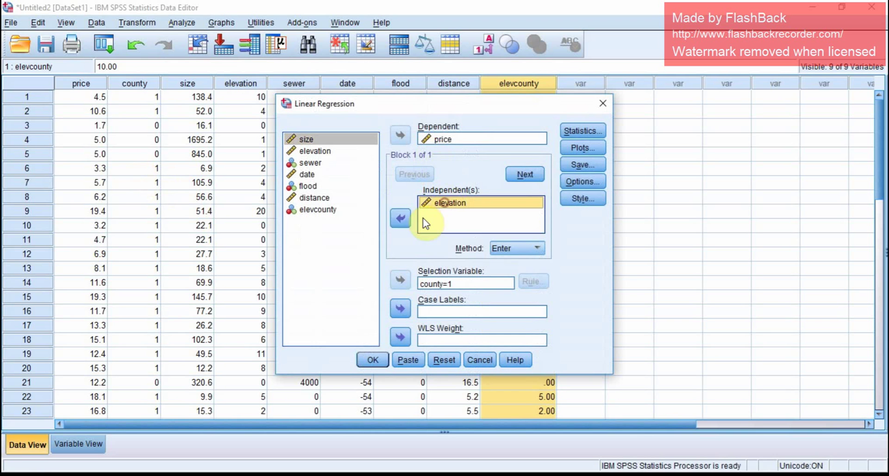
click(400, 218)
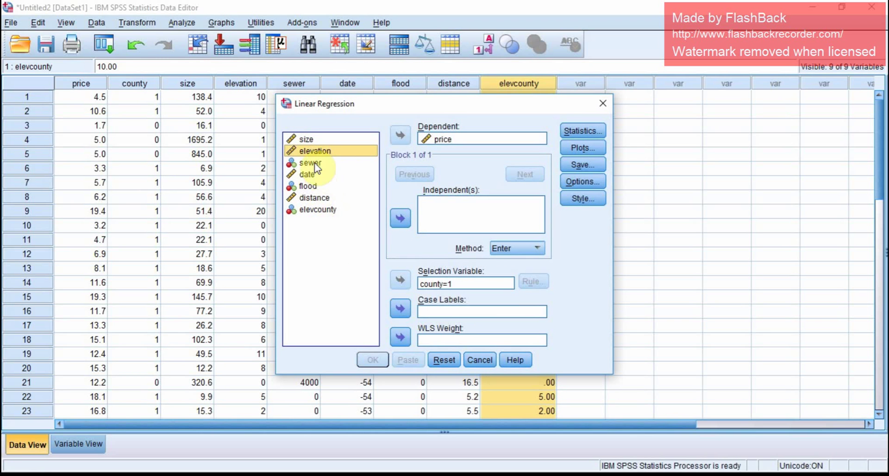
ctrl+click(332, 209)
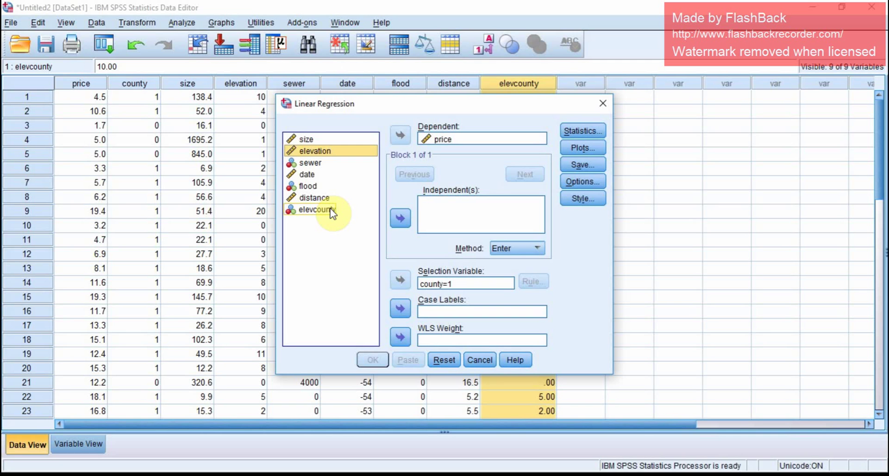
click(495, 282)
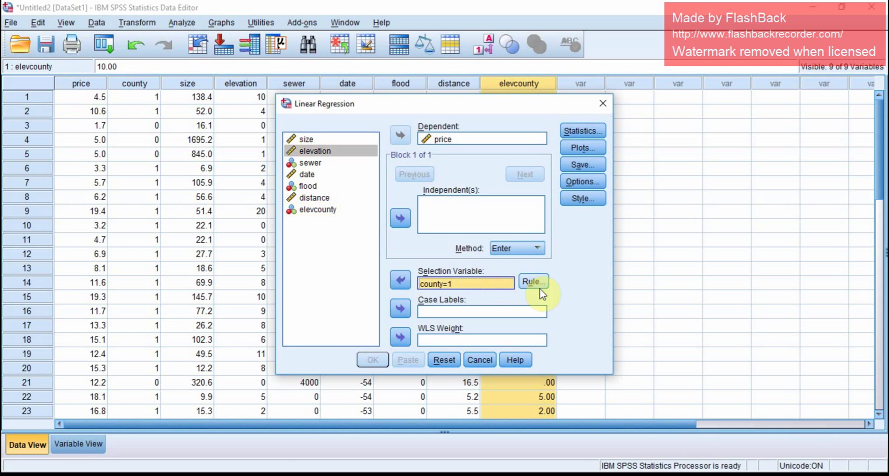
click(401, 280)
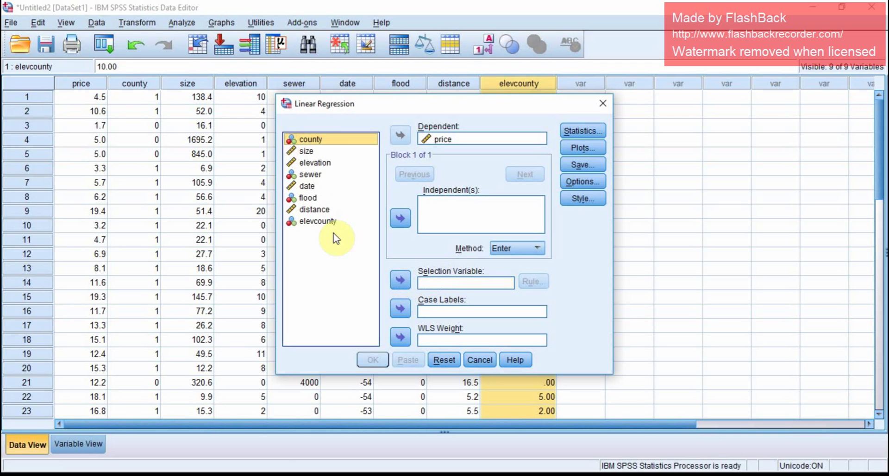
Select elevation, county and elevcounty in the regression variable list
click(452, 215)
click(324, 153)
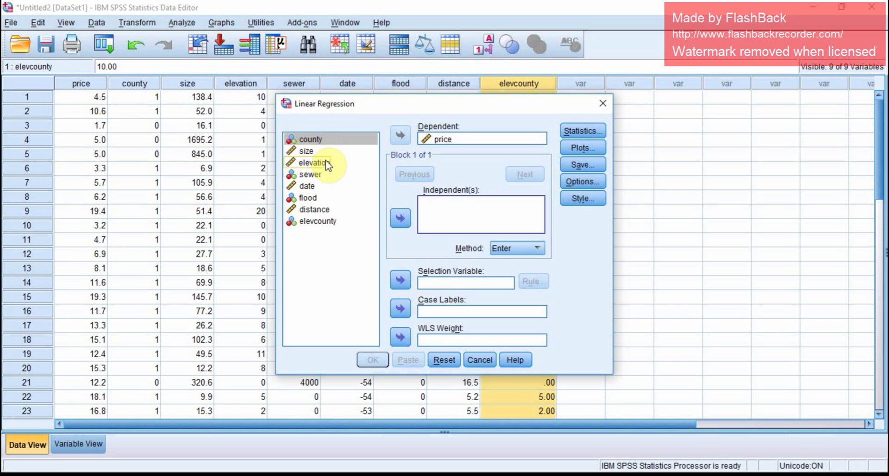
click(319, 162)
ctrl+click(322, 139)
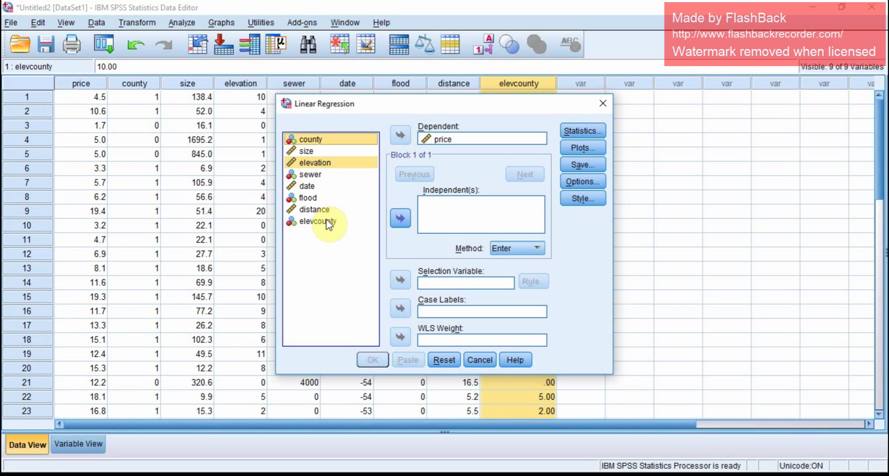
ctrl+click(329, 222)
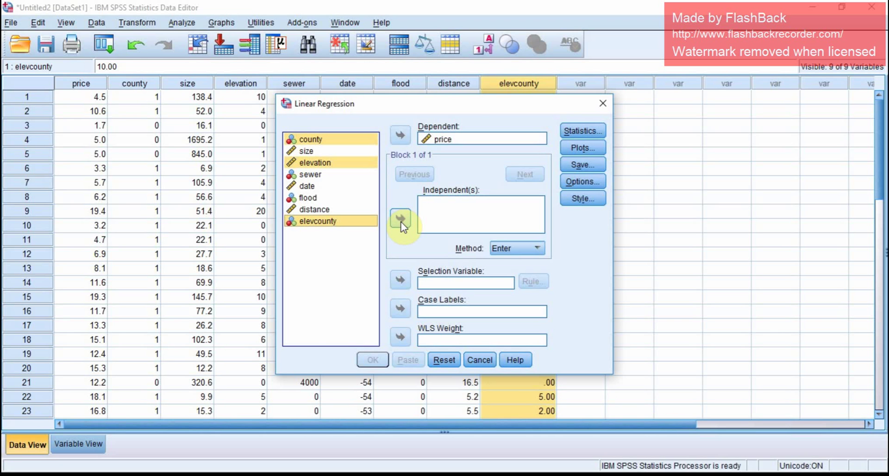
Close the regression dialog and set elevcounty's measure to Scale in Variable View
click(610, 102)
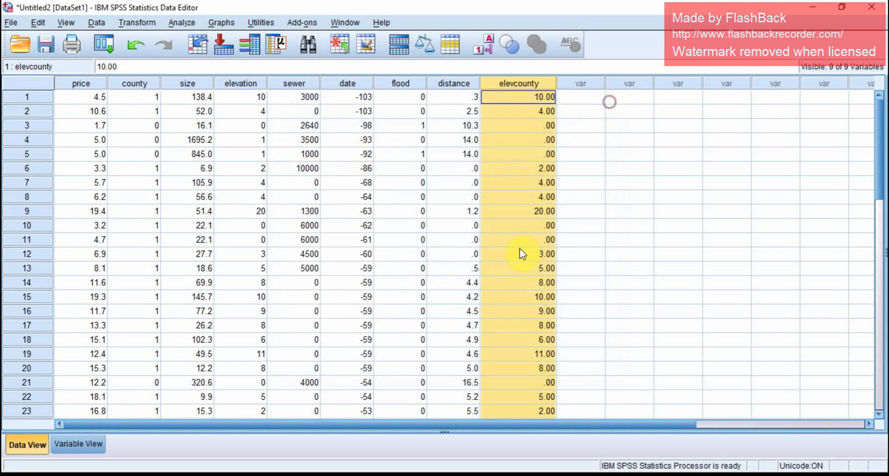
click(86, 443)
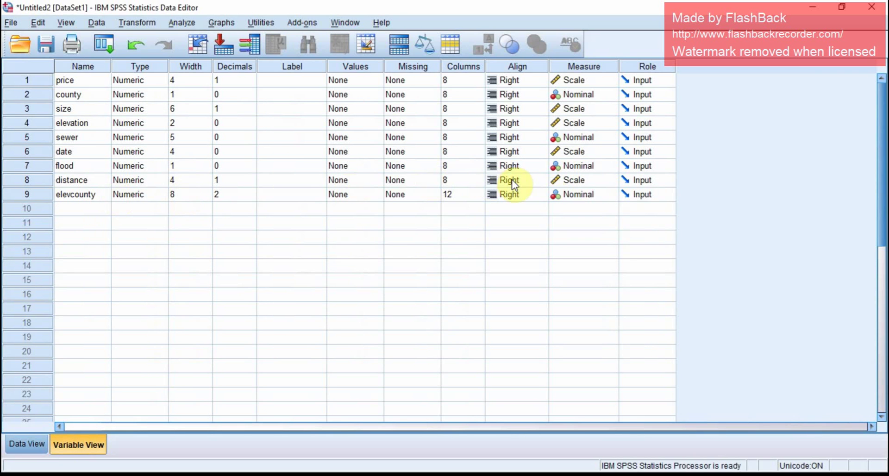
click(577, 194)
click(574, 209)
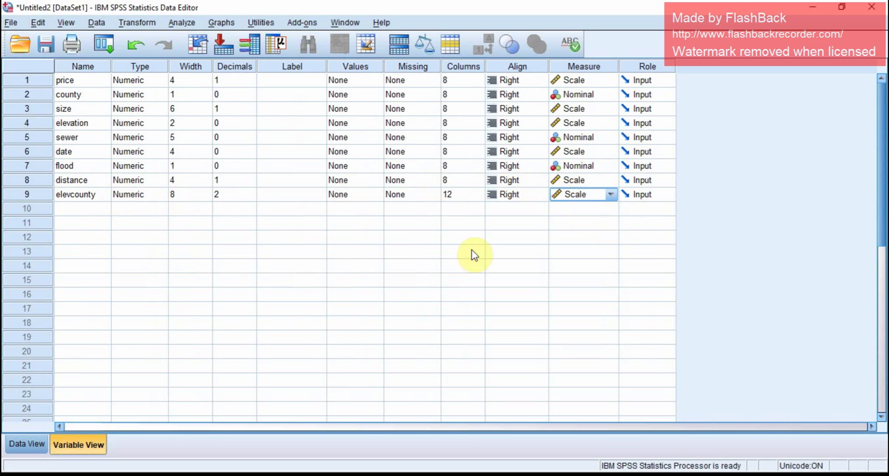
click(189, 23)
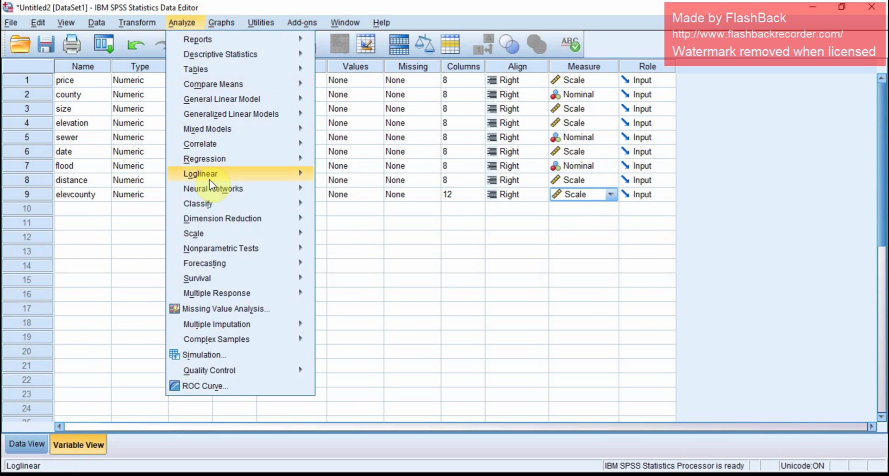
Open Linear Regression and remove the county=1 case selection filter
mouse_move(229, 211)
mouse_move(237, 160)
click(343, 179)
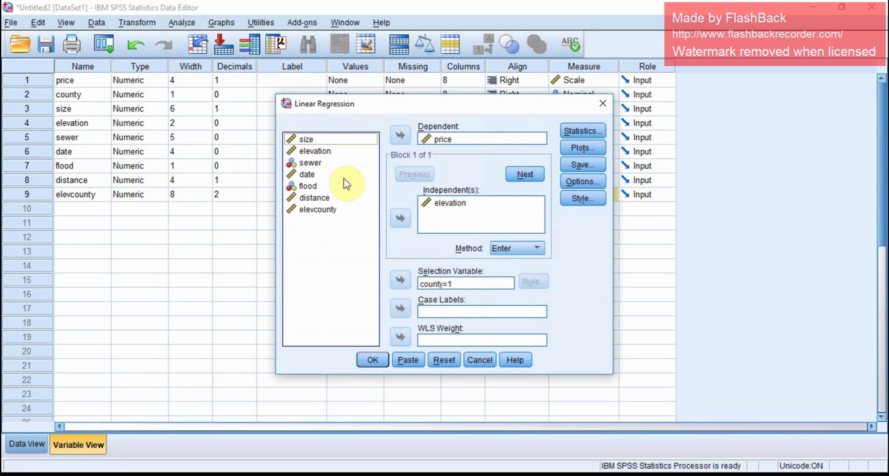
click(476, 284)
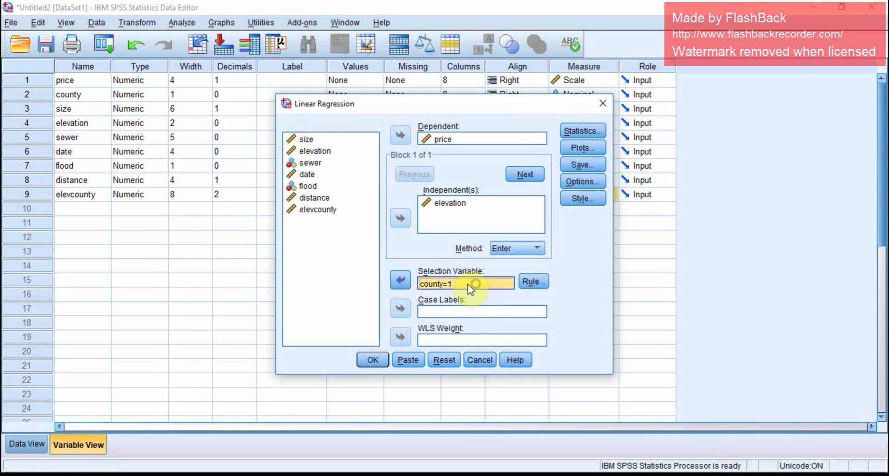
click(401, 280)
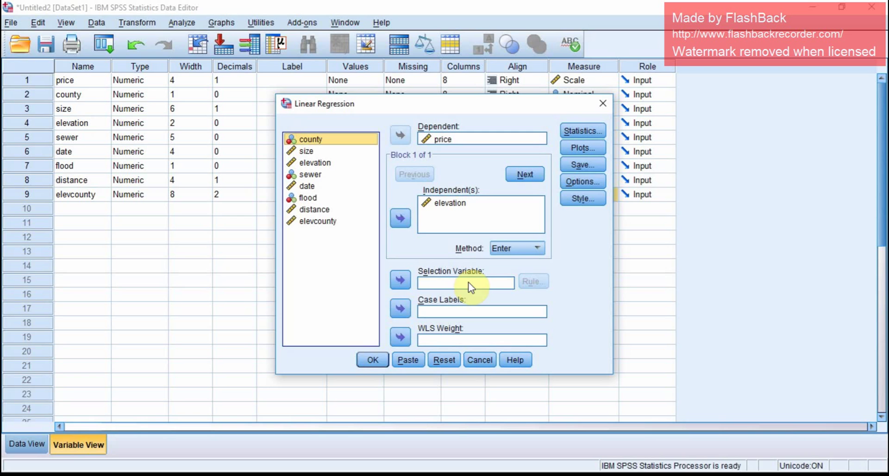
Add county and elevcounty as independents alongside elevation and run the regression
click(439, 207)
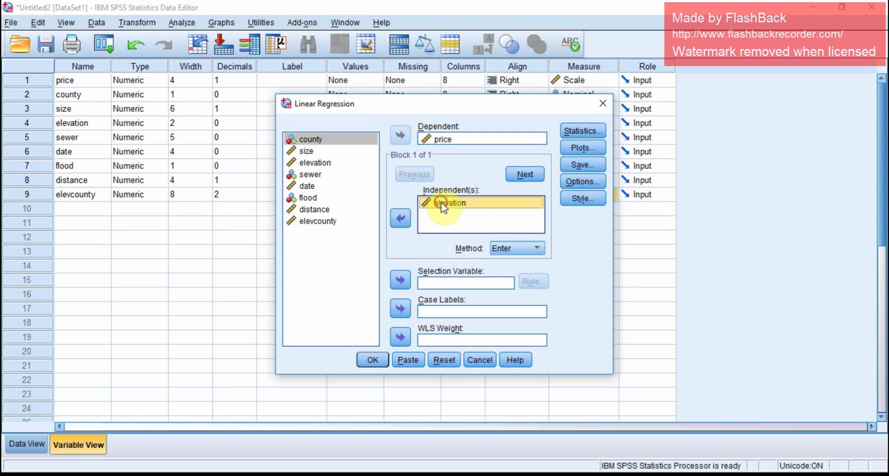
click(316, 140)
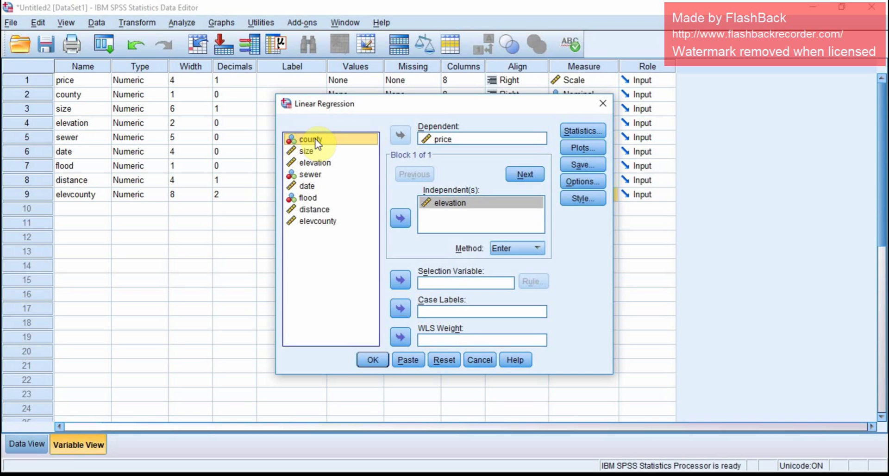
ctrl+click(327, 222)
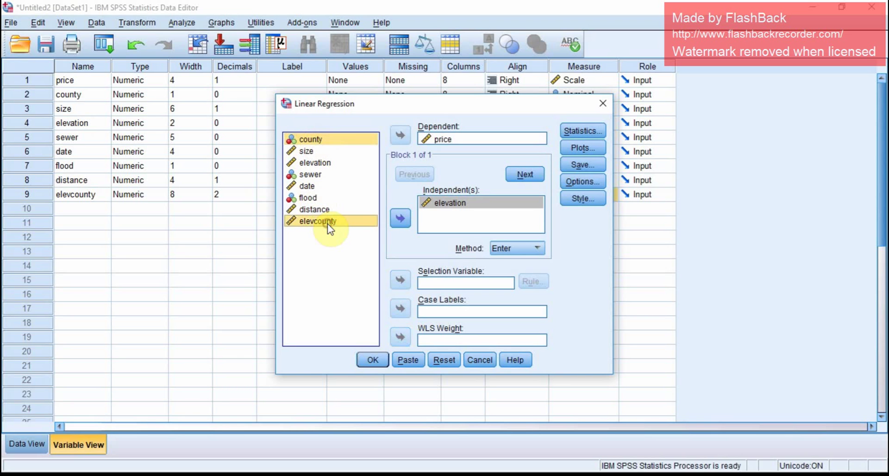
click(400, 220)
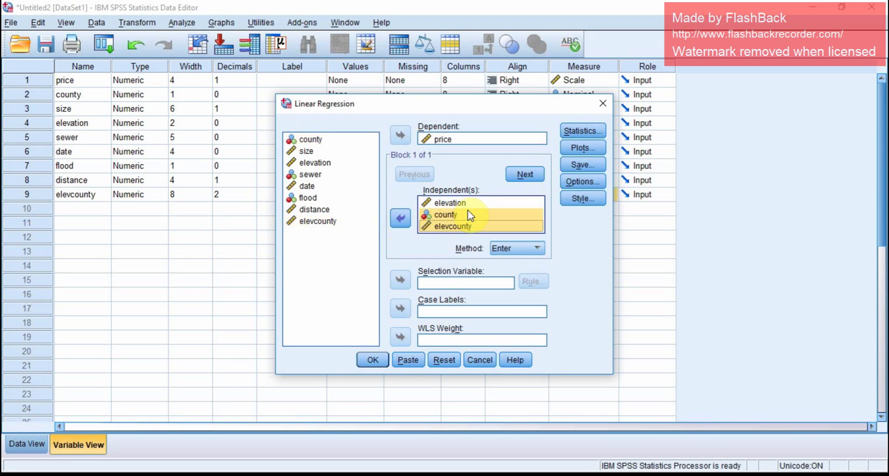
click(374, 361)
Scroll to the new Coefficients table showing elevcounty's −3.518 coefficient and select it
scroll(376, 363, down, 3)
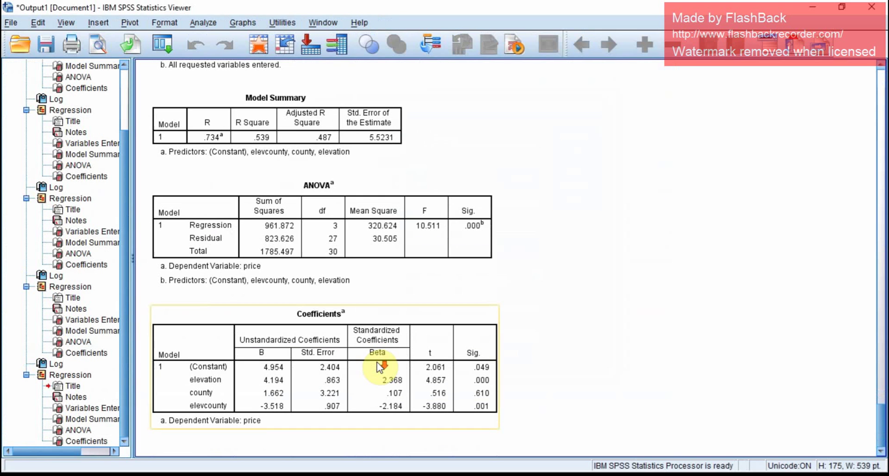
click(239, 368)
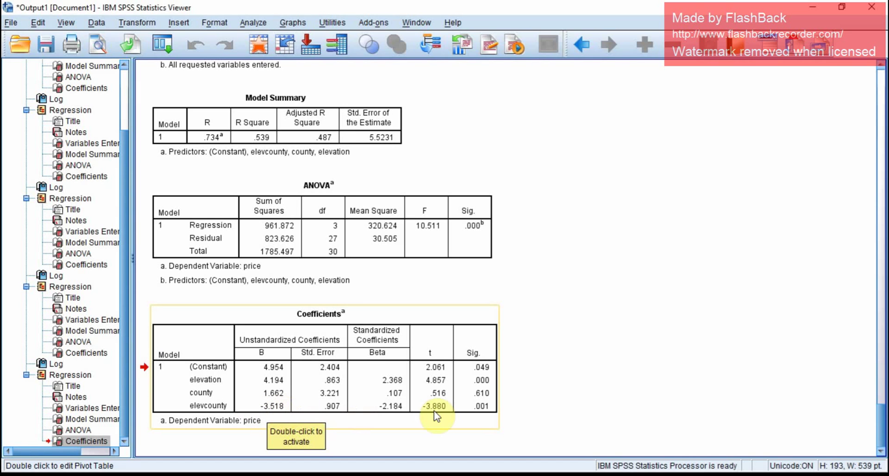
click(483, 408)
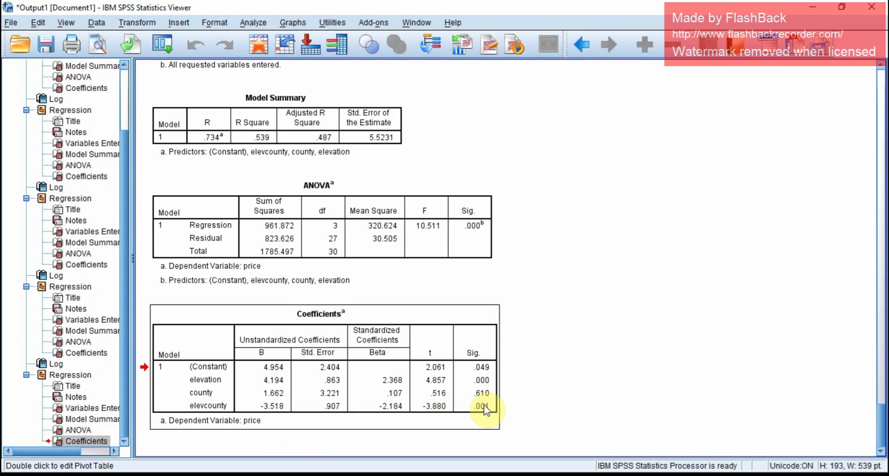